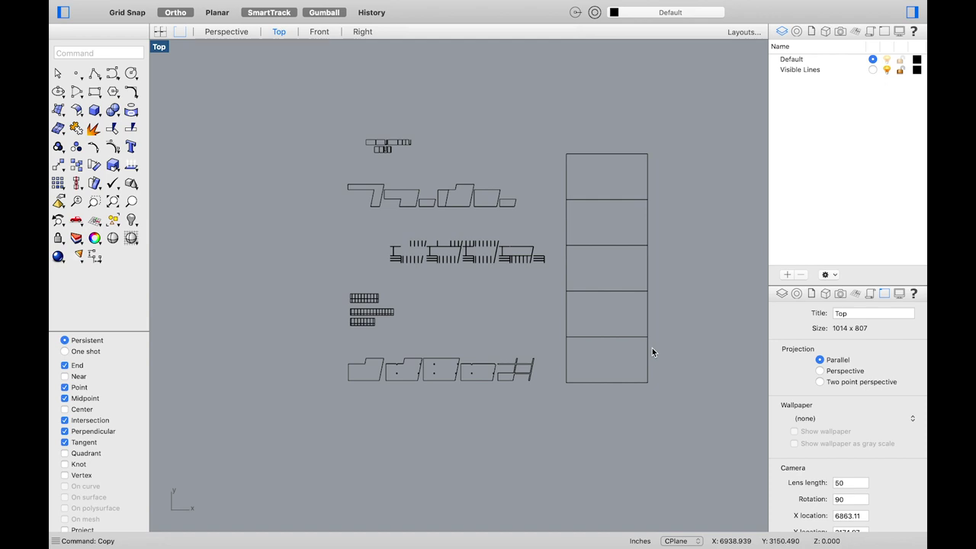
Step: Copy the column of sheet rectangles into a three-column grid and copy the bottom-row floor outlines into its bottom sheets
scroll(552, 361, up, 2)
click(617, 98)
key(Return)
click(578, 105)
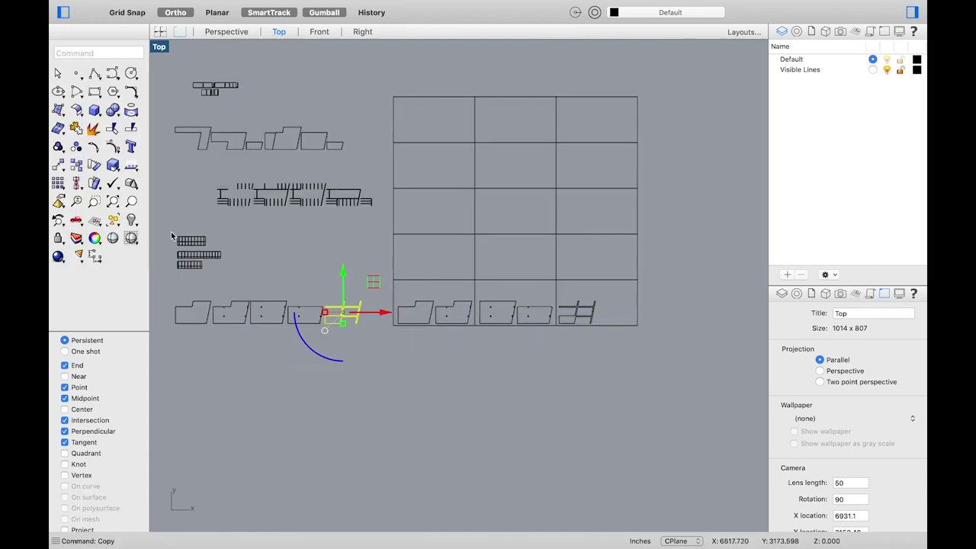
Step: Copy the three gridded strips into the first-column sheet directly above the floor outlines
key(Return)
click(216, 372)
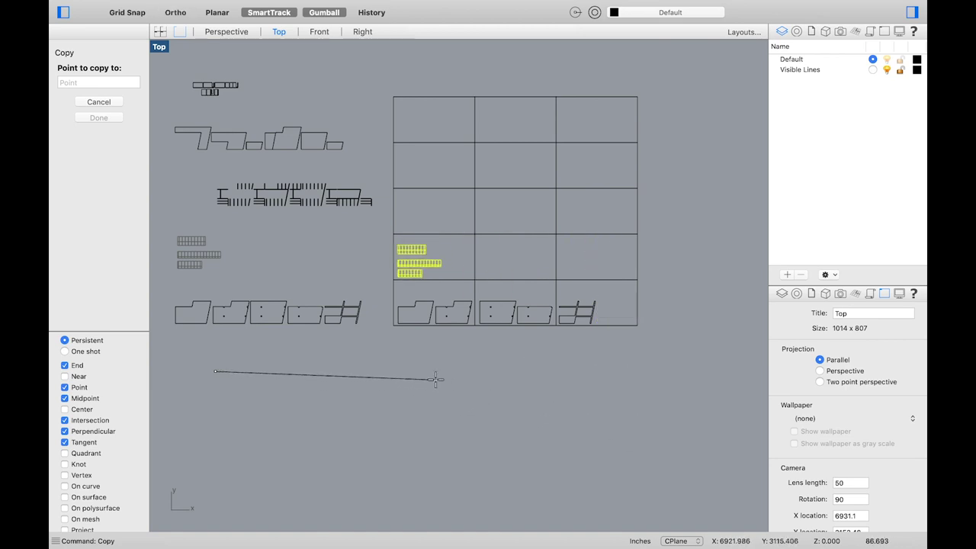
click(435, 379)
key(Return)
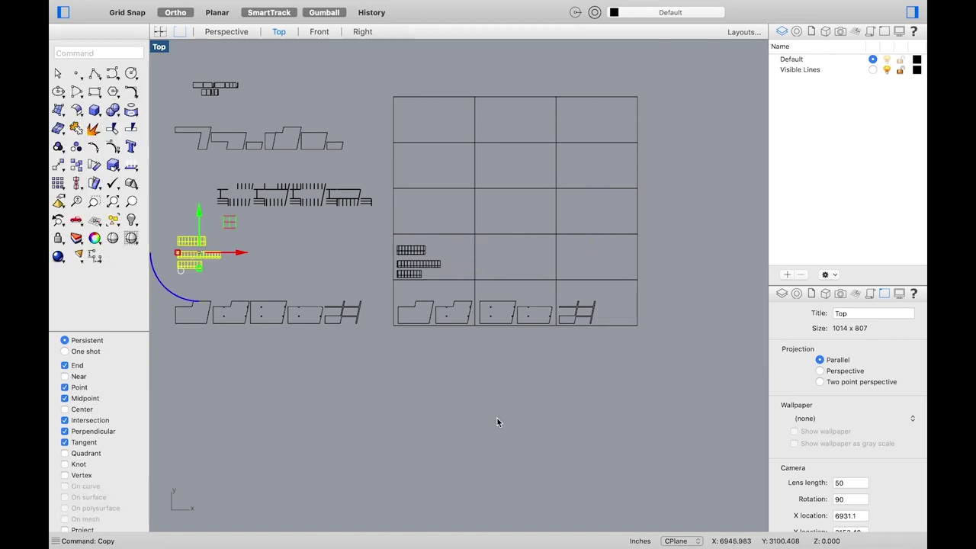
click(497, 325)
text(scale)
key(Return)
click(393, 326)
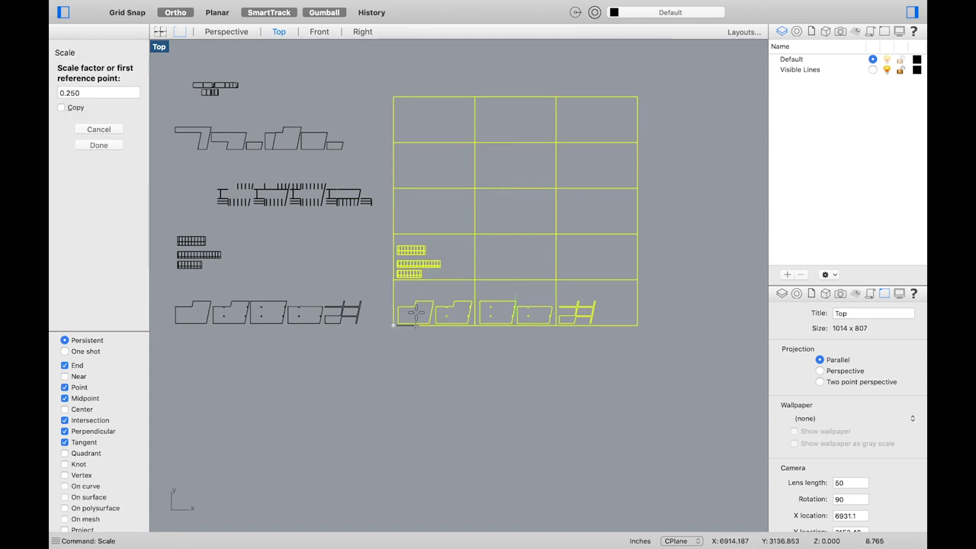
key(Escape)
key(Escape)
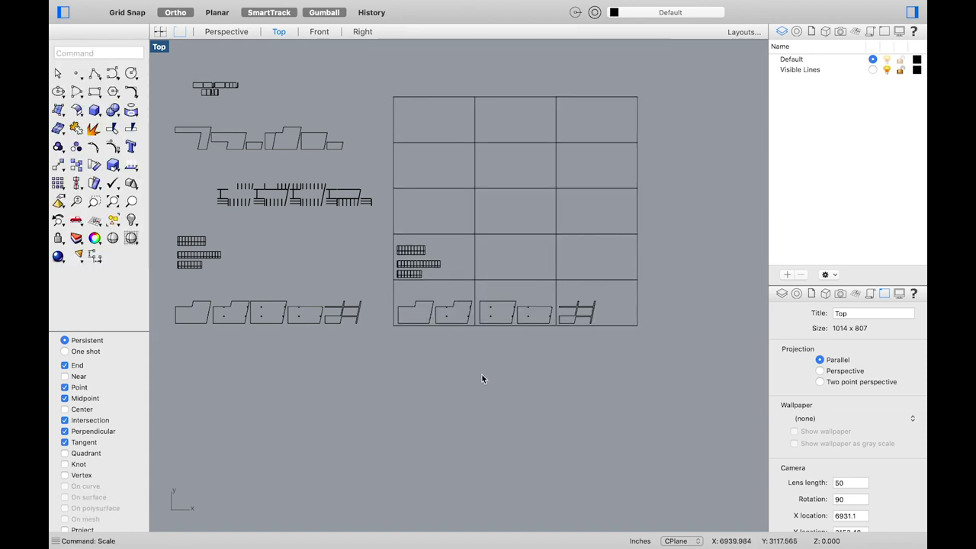
Step: Copy the first half of the row of beam pieces into the first-column sheet above the gridded strips
scroll(358, 305, up, 10)
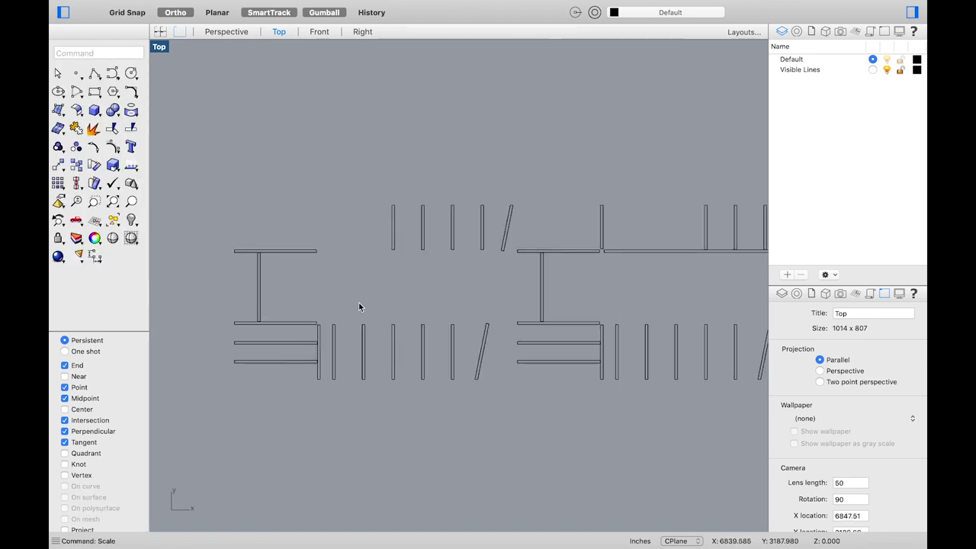
scroll(395, 312, down, 2)
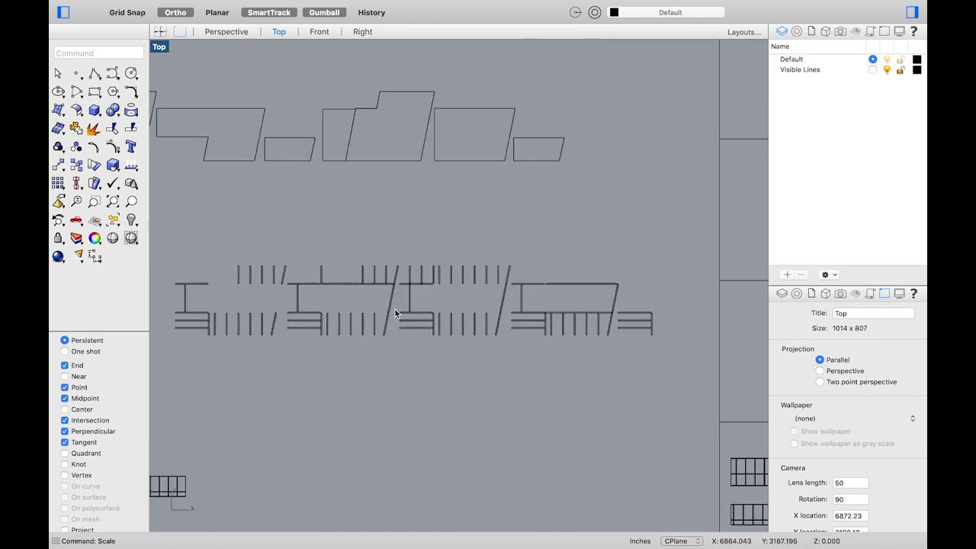
scroll(317, 331, up, 1)
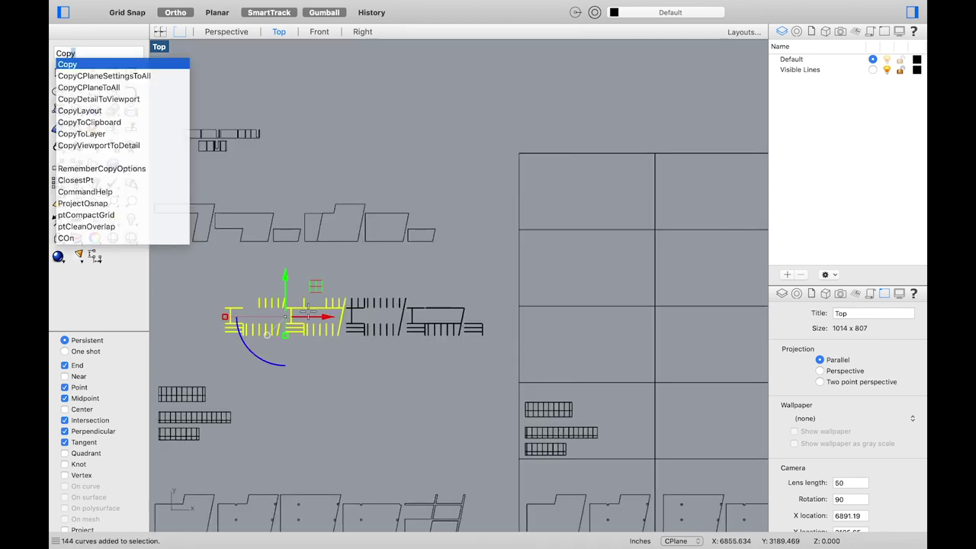
key(Return)
click(317, 388)
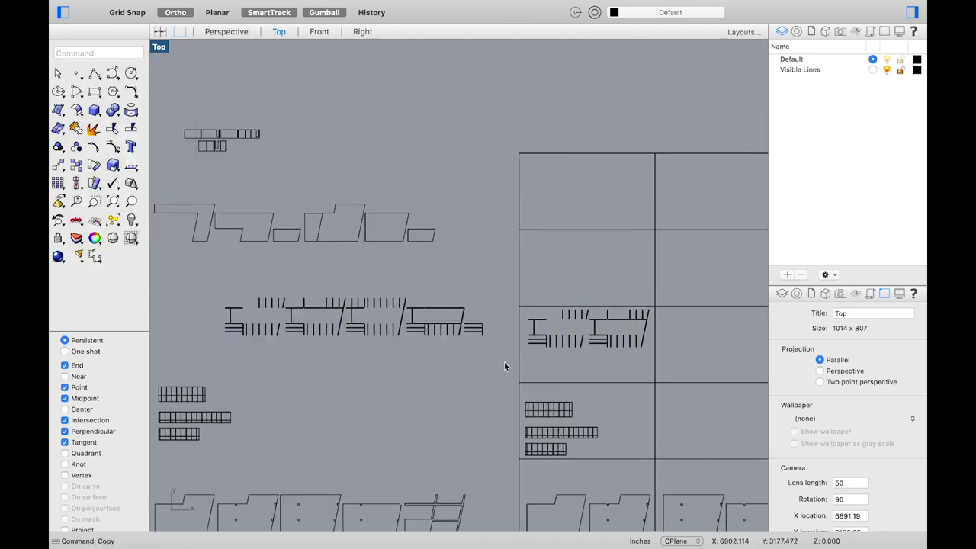
Step: Try to fit a copy of the remaining beam pieces, turned 180 degrees, beneath the first set in the same sheet
text(Copy)
key(Return)
click(415, 401)
scroll(577, 442, up, 4)
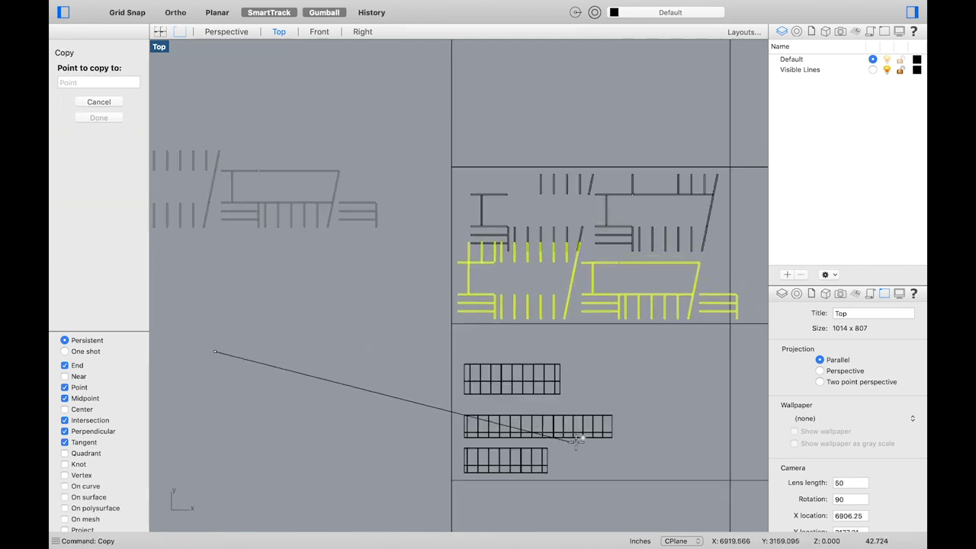
scroll(577, 442, down, 4)
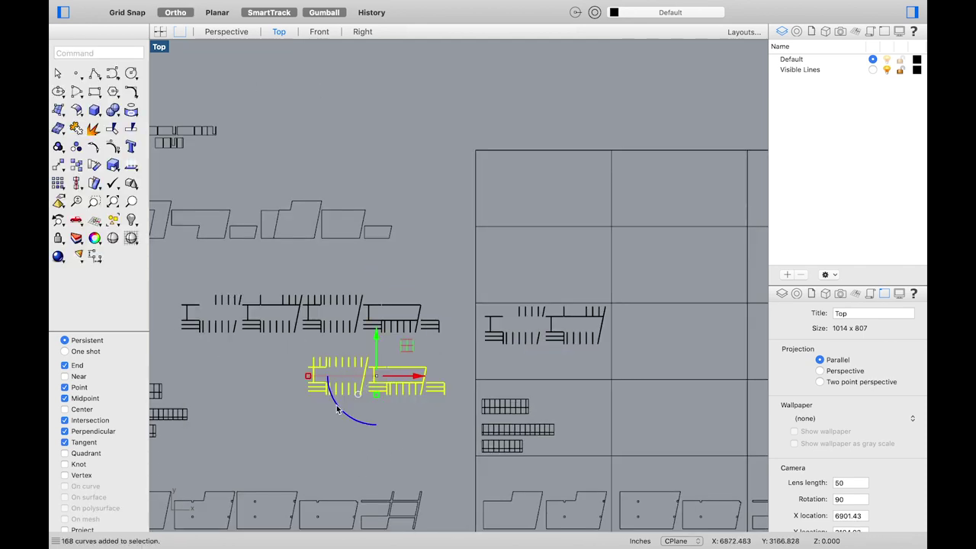
drag(388, 374, 457, 374)
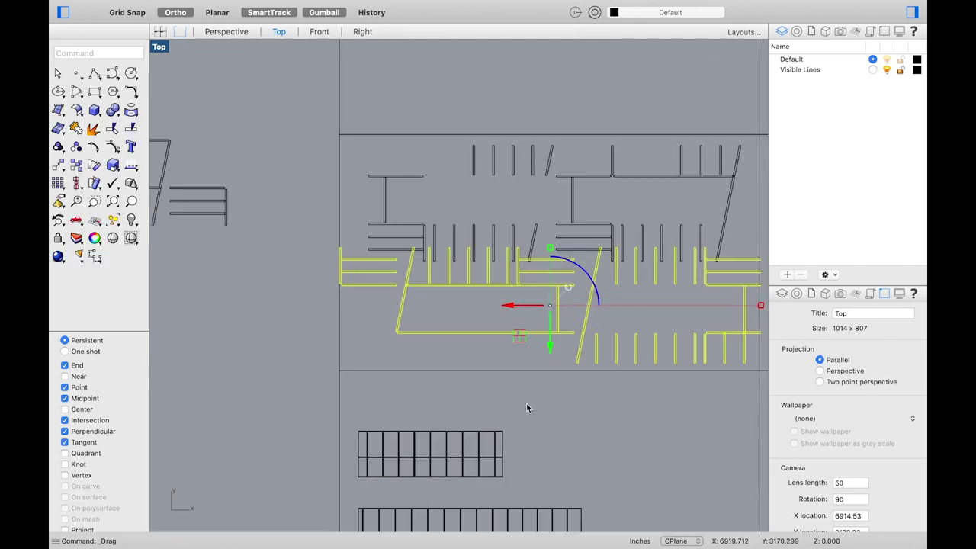
scroll(526, 408, down, 3)
scroll(496, 396, up, 3)
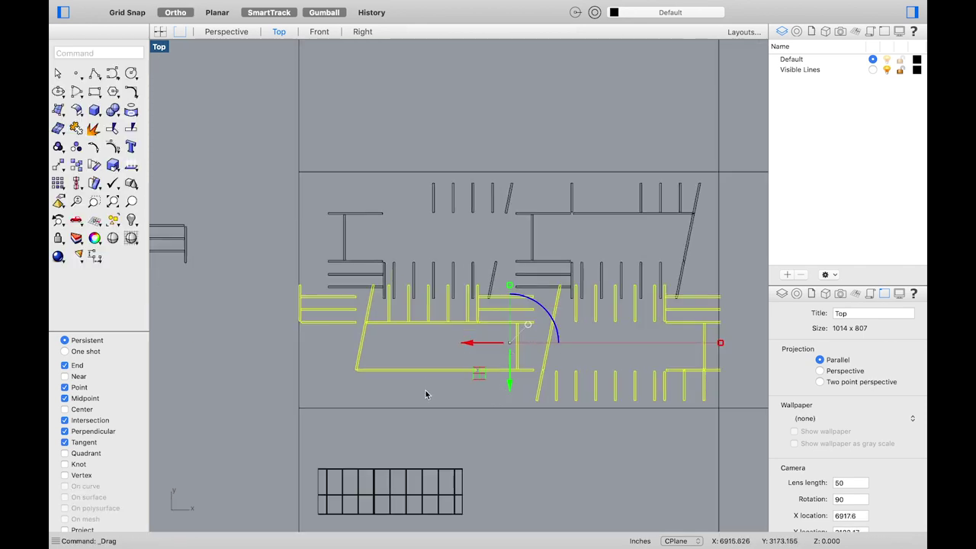
drag(532, 321, 536, 320)
scroll(701, 276, up, 5)
scroll(693, 316, down, 5)
key(super+z)
Step: Move the groups of short beam strips upward inside the sheet to pack the first set of beam pieces more tightly
scroll(709, 328, up, 3)
scroll(623, 297, down, 2)
scroll(623, 298, up, 2)
drag(698, 385, 466, 292)
drag(580, 289, 578, 218)
scroll(457, 297, down, 3)
drag(584, 357, 445, 293)
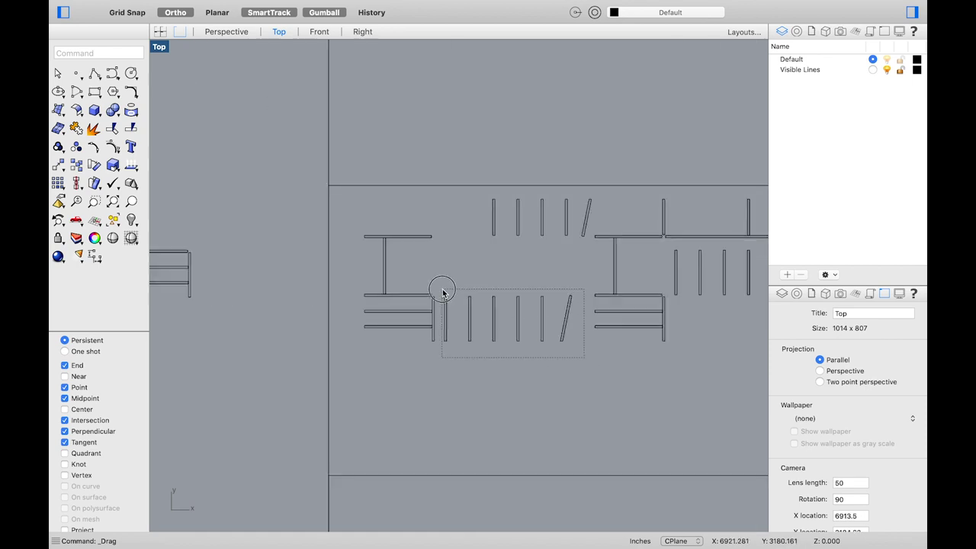
drag(468, 252, 468, 210)
scroll(470, 319, down, 3)
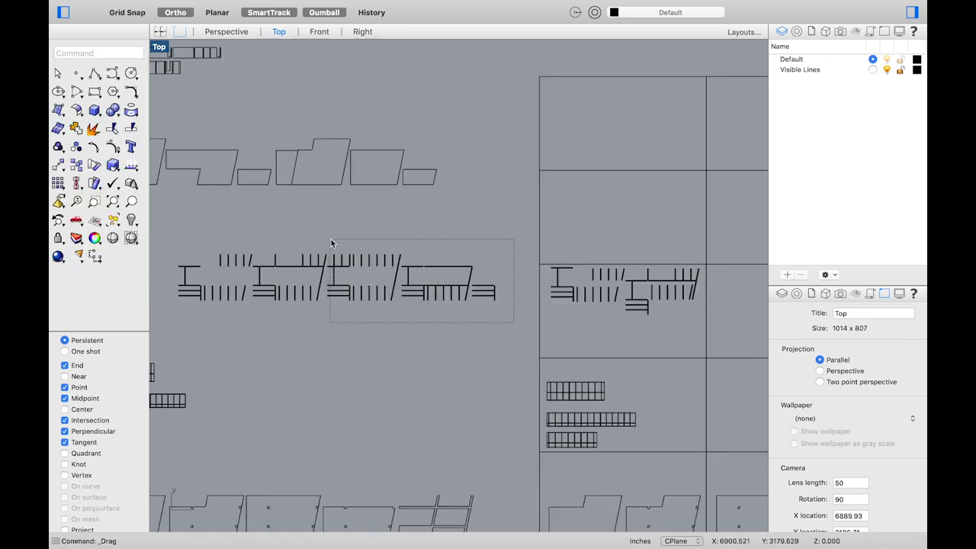
Step: Copy the second half of the row of beam pieces into the beam sheet, beneath the packed first set
drag(331, 242, 331, 243)
scroll(331, 242, up, 2)
scroll(458, 298, down, 3)
click(450, 328)
scroll(450, 328, up, 3)
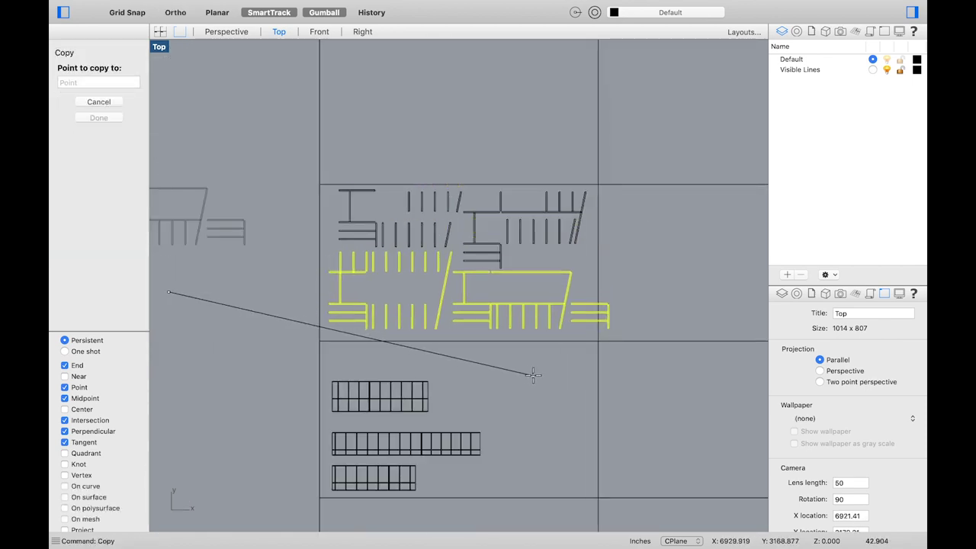
click(533, 375)
key(Return)
Step: Rearrange the overhanging beam pieces so that they fit inside the border of the beam sheet
scroll(549, 249, up, 3)
click(260, 165)
scroll(257, 213, down, 3)
shift+drag(410, 211, 491, 262)
scroll(285, 407, up, 3)
scroll(334, 290, down, 4)
scroll(168, 235, up, 2)
Step: Copy the L-shaped, stepped and small outlines from the upper row into the first-column sheet above the beam pieces
shift+click(168, 236)
scroll(253, 267, down, 2)
key(Return)
scroll(229, 271, up, 3)
click(203, 272)
scroll(588, 400, up, 2)
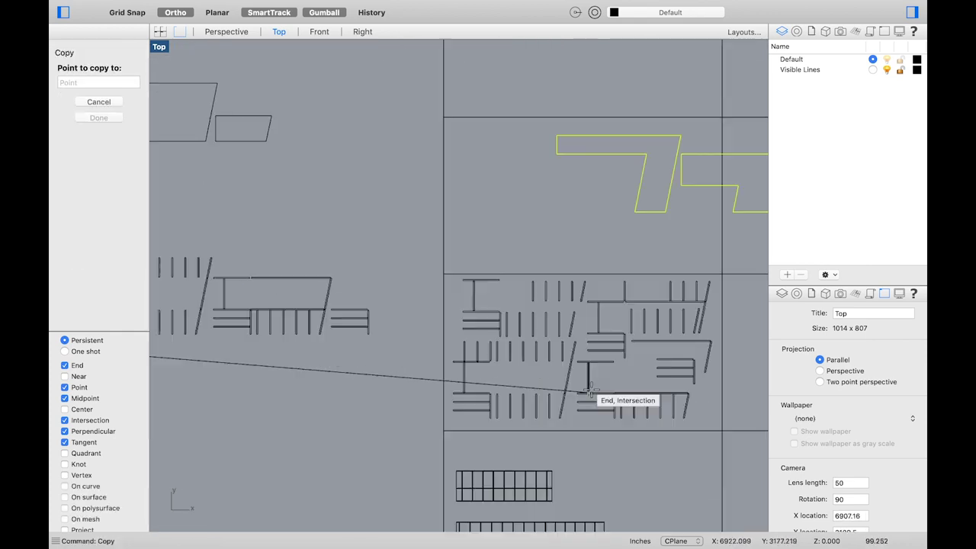
scroll(399, 410, down, 1)
click(398, 410)
key(Return)
Step: Shift the stepped outline upward and tuck the small outline between it and the L-shaped outline
scroll(530, 222, up, 3)
click(593, 227)
drag(592, 227, 593, 199)
click(692, 279)
drag(735, 254, 528, 243)
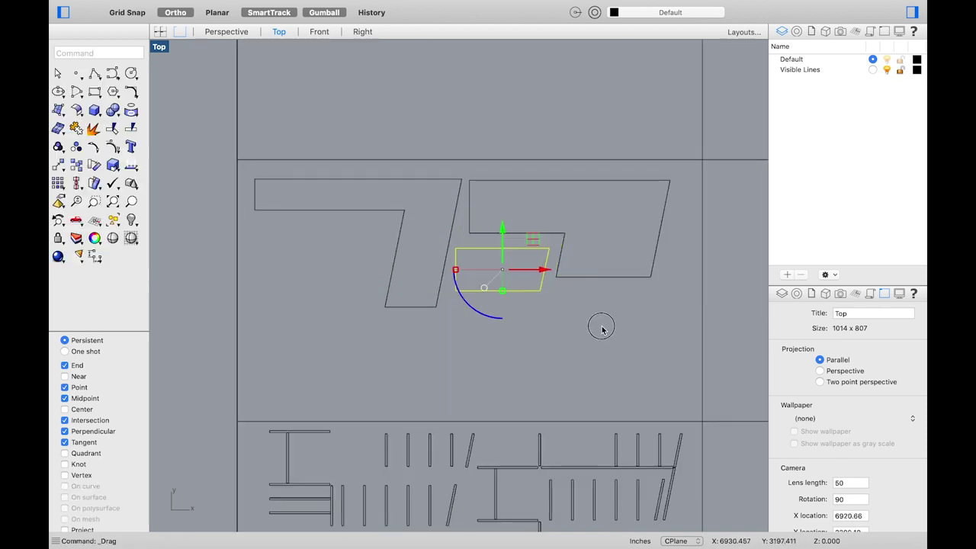
Step: Copy the remaining outlines of the upper row into the adjacent second-column sheet
scroll(491, 251, down, 7)
drag(379, 248, 267, 188)
text(COP)
key(Return)
click(311, 241)
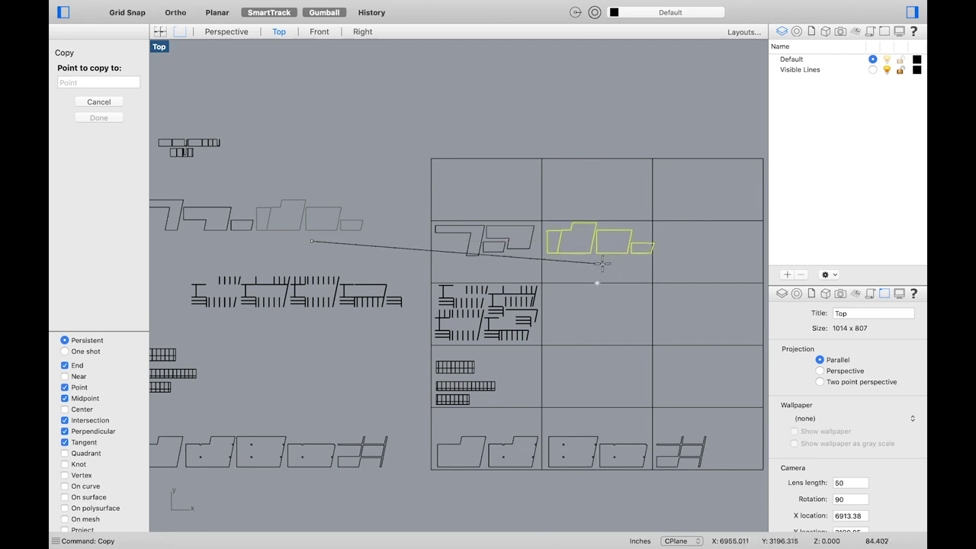
click(602, 263)
Step: Rotate the overhanging small outline 90 degrees so that it fits inside the second-column sheet
scroll(603, 263, up, 5)
click(676, 228)
drag(665, 282, 560, 130)
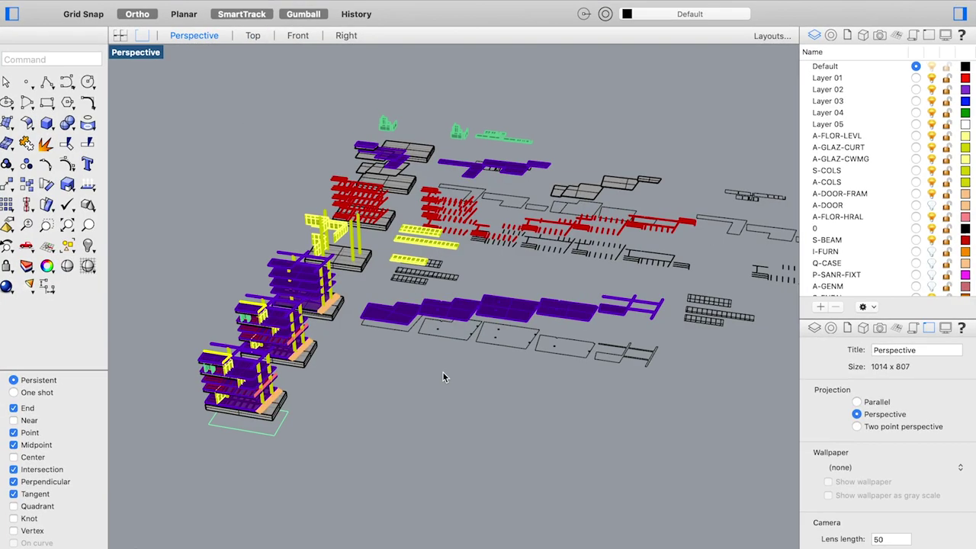
mouse_move(447, 374)
right_down()
mouse_move(424, 371)
mouse_move(443, 377)
right_up()
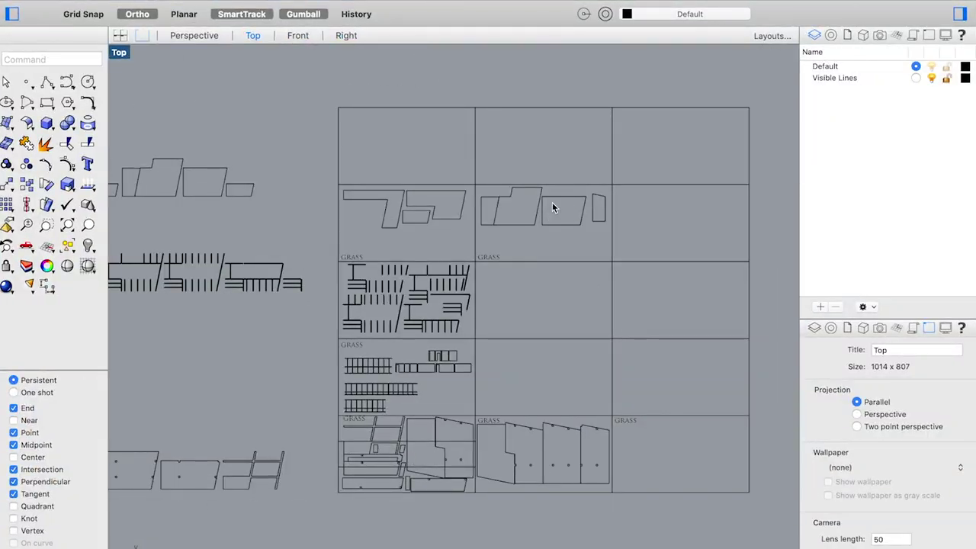
Step: Move the L-shaped, stepped and small outlines from the first-column sheet into the neighbouring second-column sheet
scroll(542, 198, up, 4)
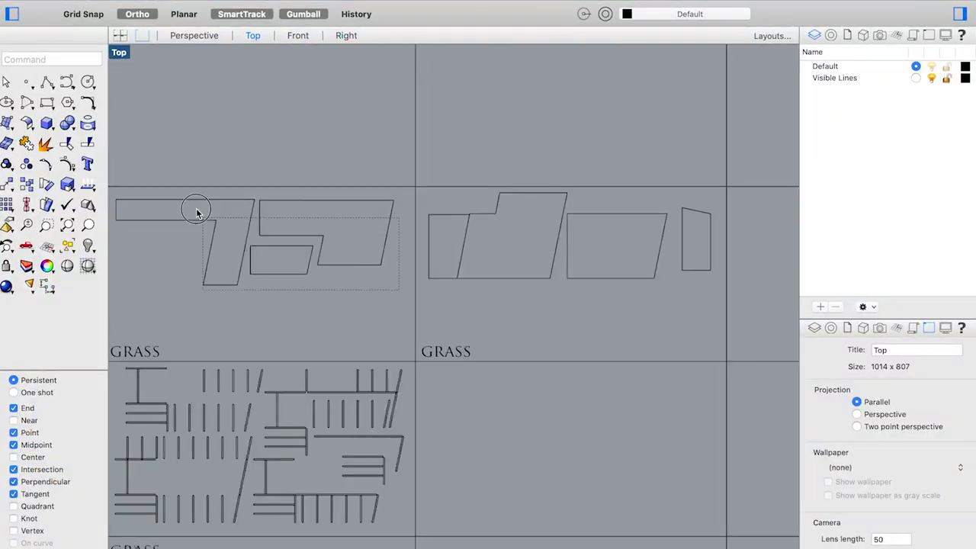
drag(288, 207, 597, 296)
drag(585, 124, 597, 281)
drag(373, 161, 755, 292)
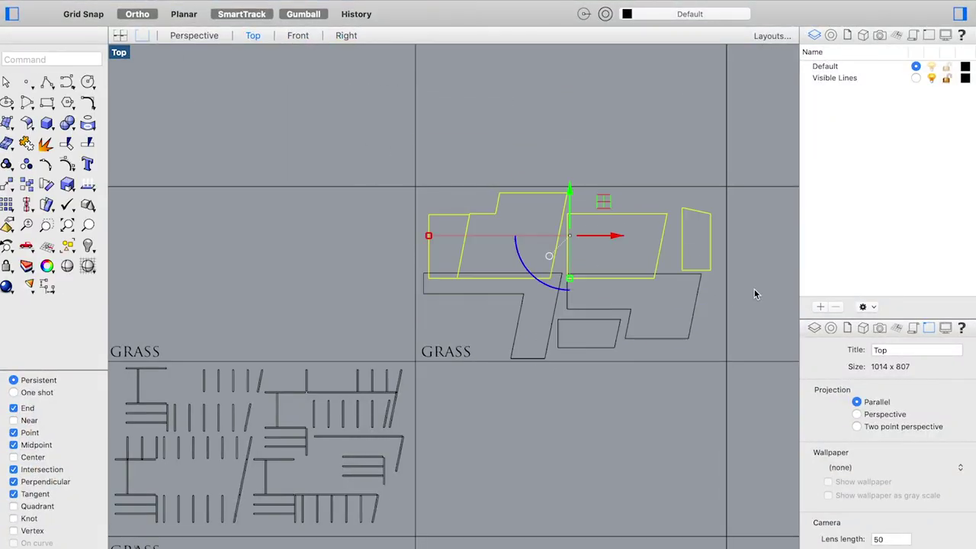
Step: Turn the L-shaped, stepped and small outlines 90 degrees and nest them together in the second column's top sheet
scroll(566, 102, up, 3)
scroll(534, 175, down, 5)
drag(585, 185, 595, 225)
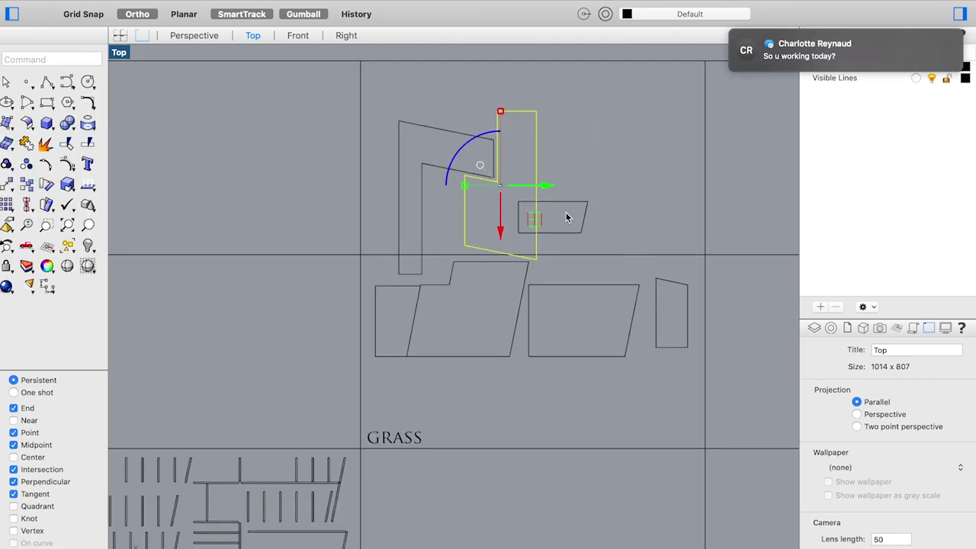
drag(534, 206, 429, 140)
scroll(671, 76, down, 2)
Step: Place the large two-part outline, the four-sided outline and the last small outline beside the nested pieces in the top sheet
drag(540, 134, 611, 340)
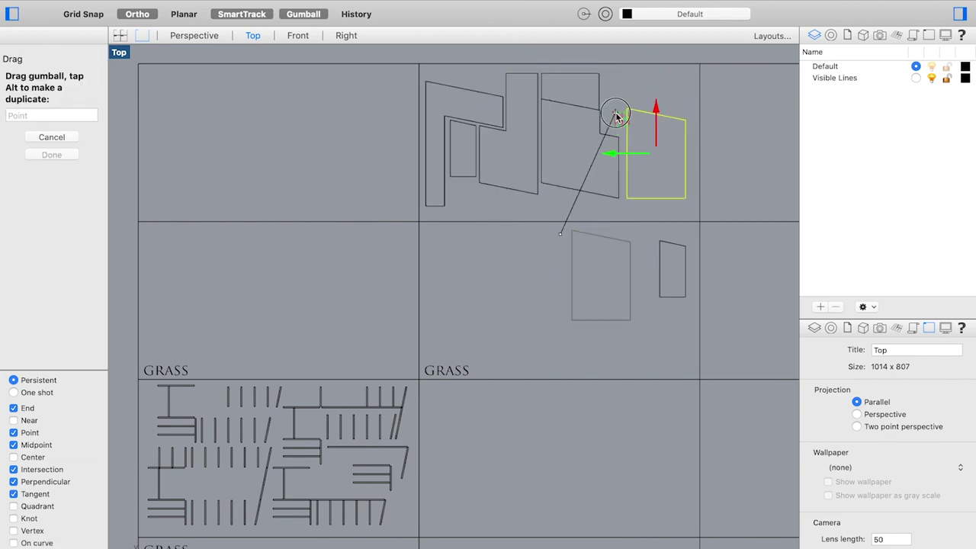
drag(618, 114, 592, 152)
drag(700, 136, 582, 148)
drag(656, 93, 560, 153)
Step: Move the large two-part outline and the L-shaped outline flush against the stepped outline between them
scroll(560, 153, up, 3)
text(mov)
key(Escape)
key(alt+Left)
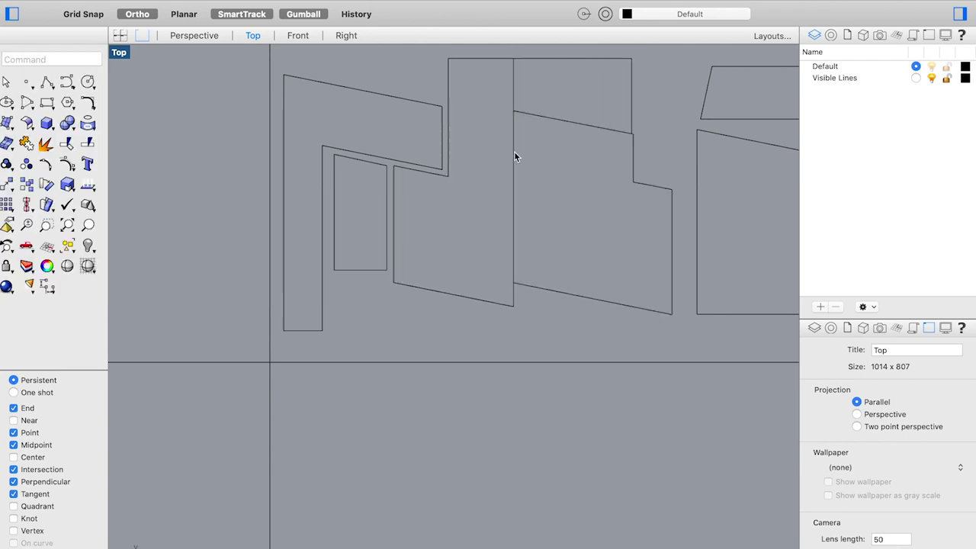
key(Escape)
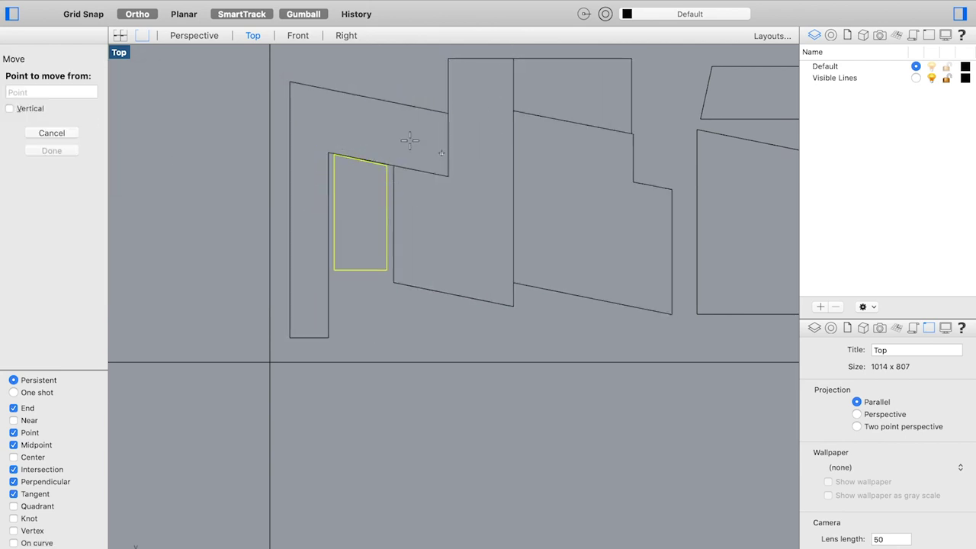
Step: Move the small nested outline flush against the inner edge of the L-shaped outline
click(371, 177)
scroll(366, 185, up, 2)
scroll(229, 137, up, 3)
click(288, 146)
click(589, 242)
key(Escape)
Step: Move the four-sided outline flush against the outer edge of the large two-part outline
scroll(540, 178, down, 5)
scroll(533, 222, up, 5)
drag(514, 294, 495, 290)
scroll(495, 290, up, 3)
scroll(496, 247, down, 5)
key(Escape)
click(582, 227)
scroll(514, 179, up, 2)
scroll(527, 251, down, 5)
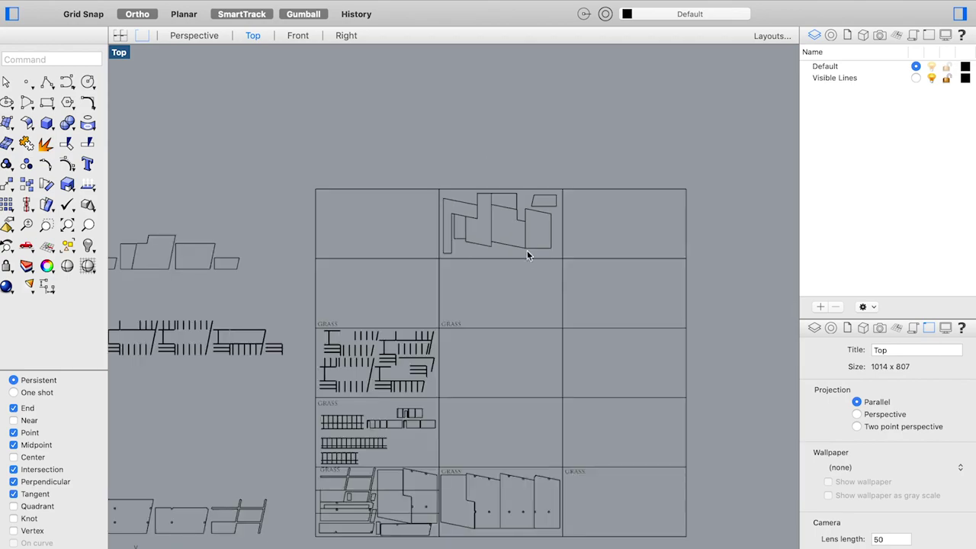
Step: Switch to the 3D building model and draw a polyline across the end of the exterior stairs beside the lowest slab
key(ctrl+super+f)
key(ctrl+super+f)
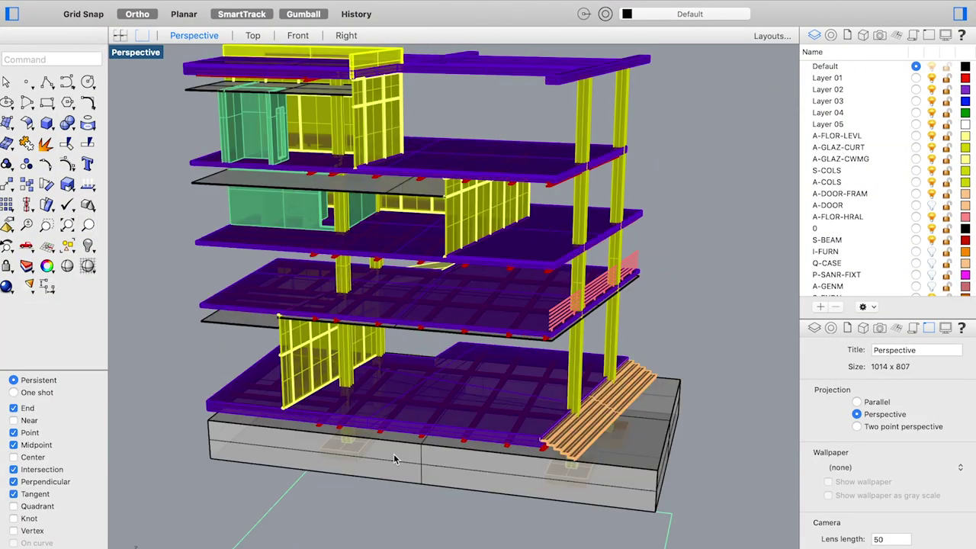
scroll(393, 454, down, 3)
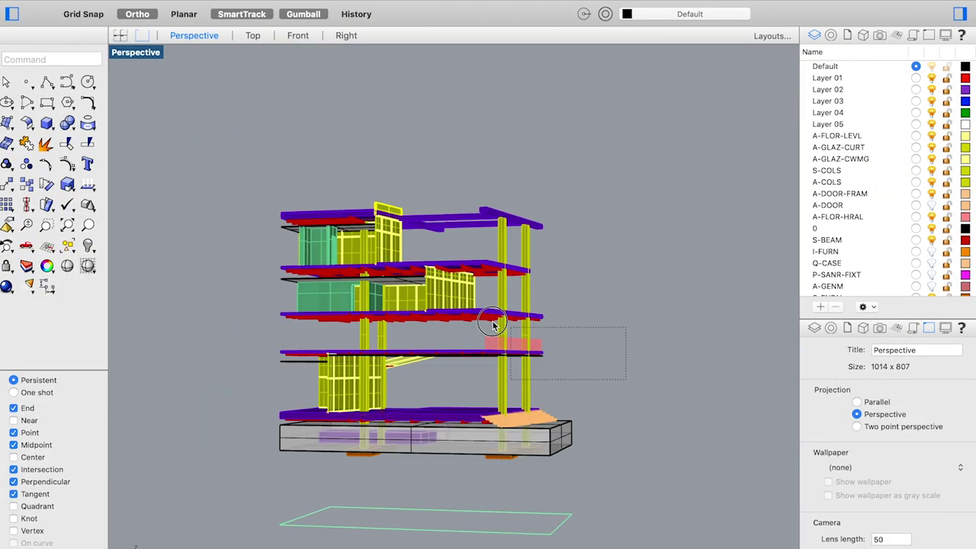
click(47, 83)
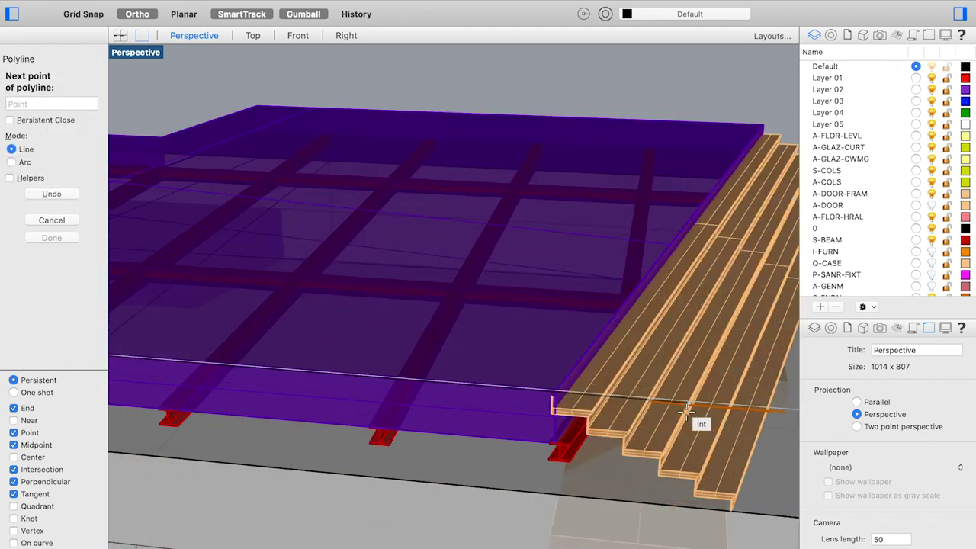
scroll(699, 404, up, 3)
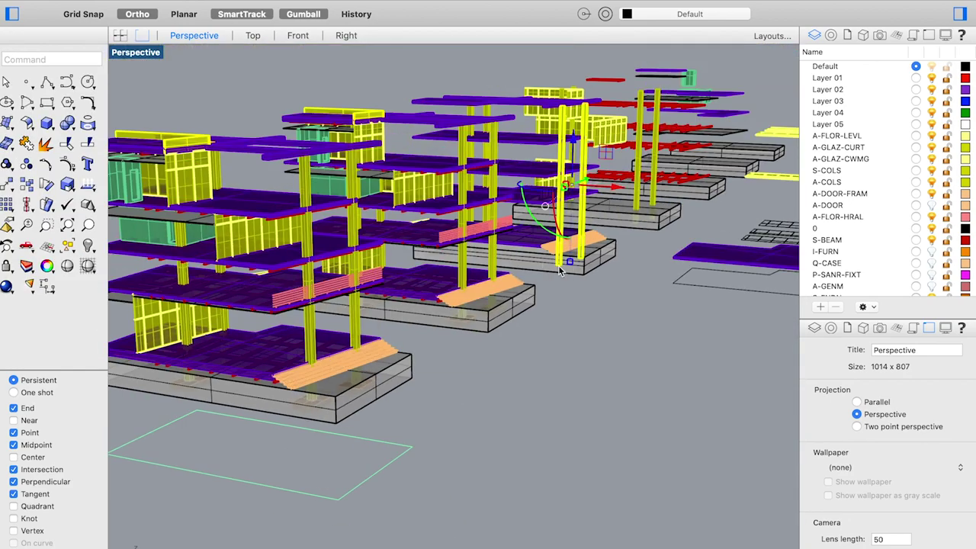
Step: Finish trimming the beam edges around the column top, select the remaining cut edges and start a polyline to close the notch
scroll(560, 270, up, 6)
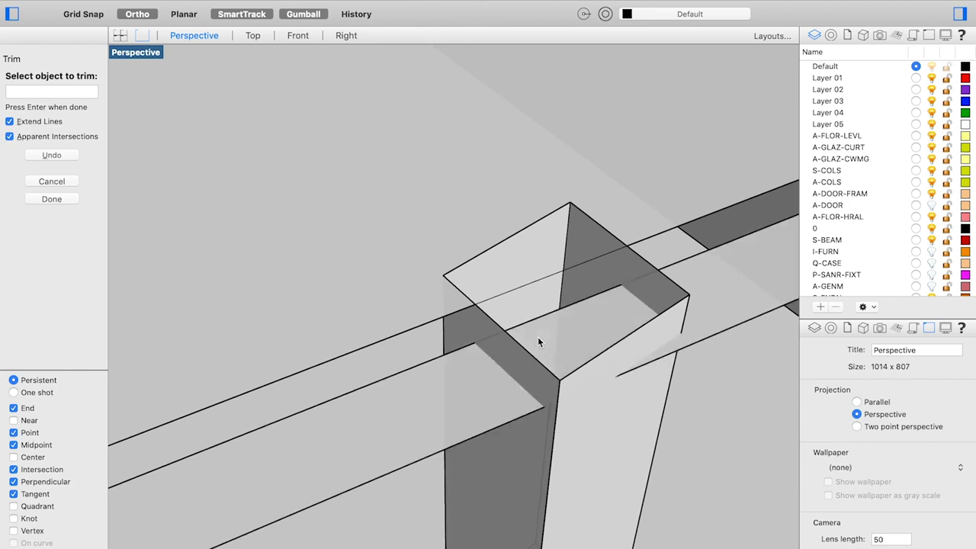
key(Return)
click(518, 383)
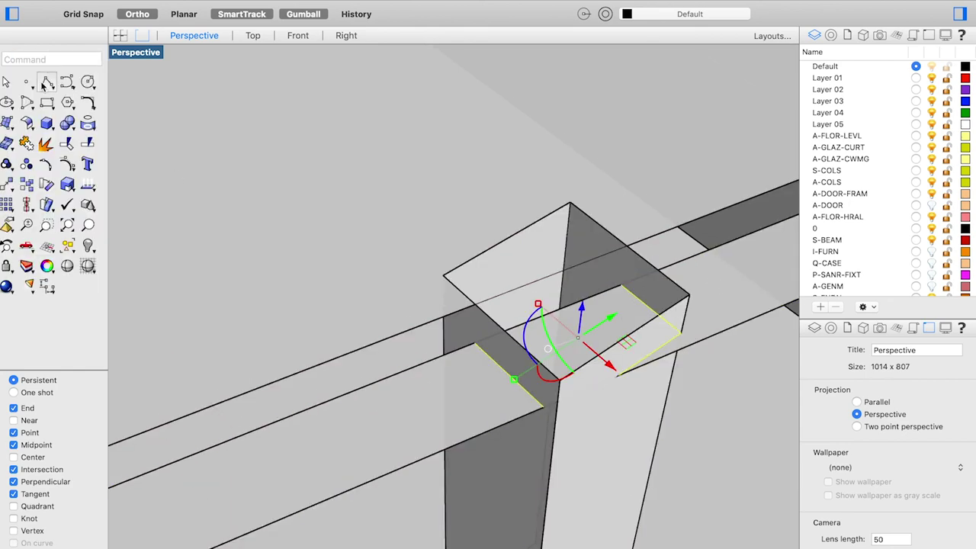
click(47, 83)
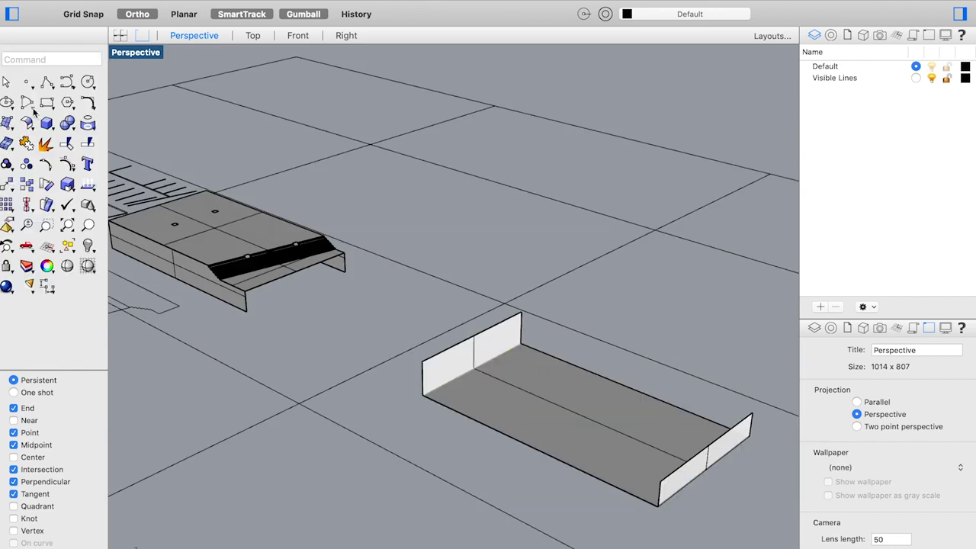
Step: Draw a rectangle from the base corner of the open tray-shaped part to outline its face, and clear the selection
click(46, 103)
click(525, 347)
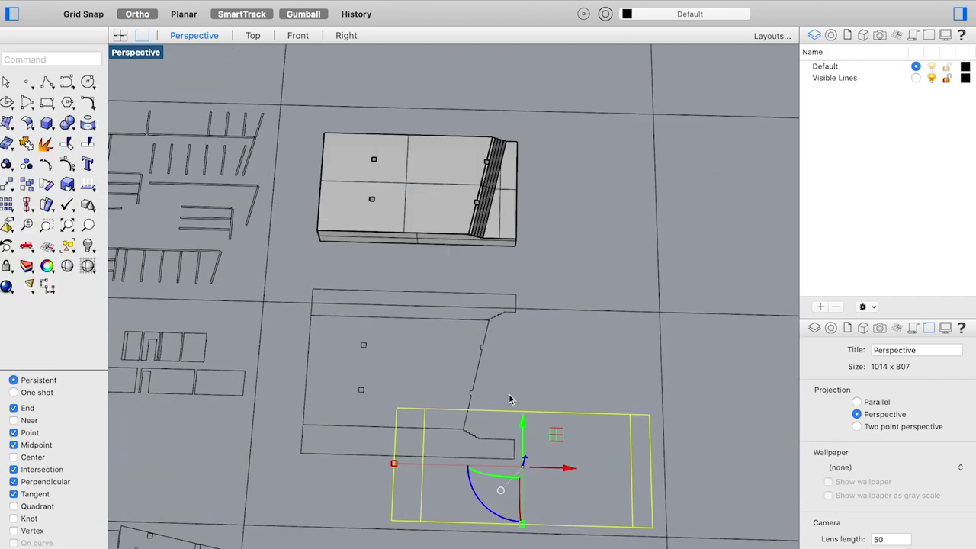
key(Escape)
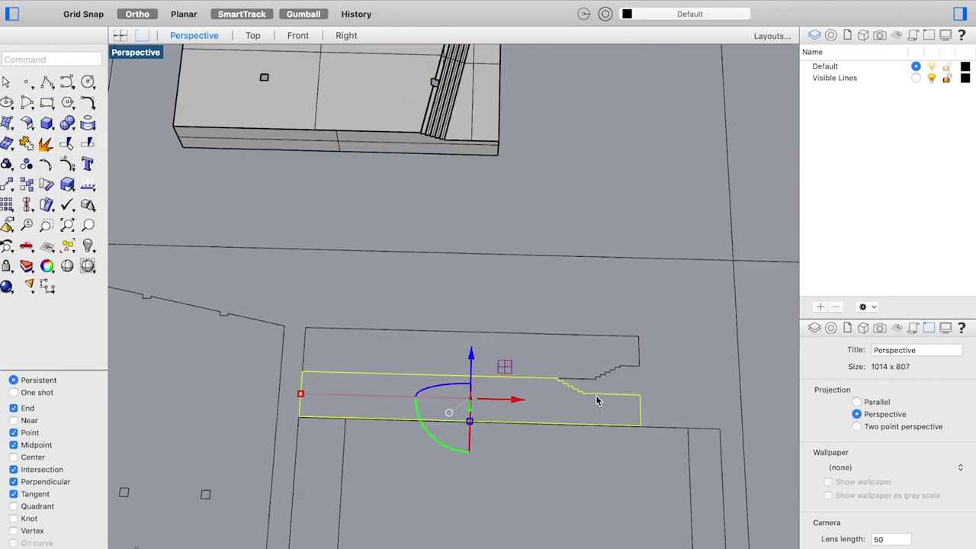
Step: Nest the selected stepped side outline with its matching piece above the large three-part rectangular outline
drag(597, 400, 312, 336)
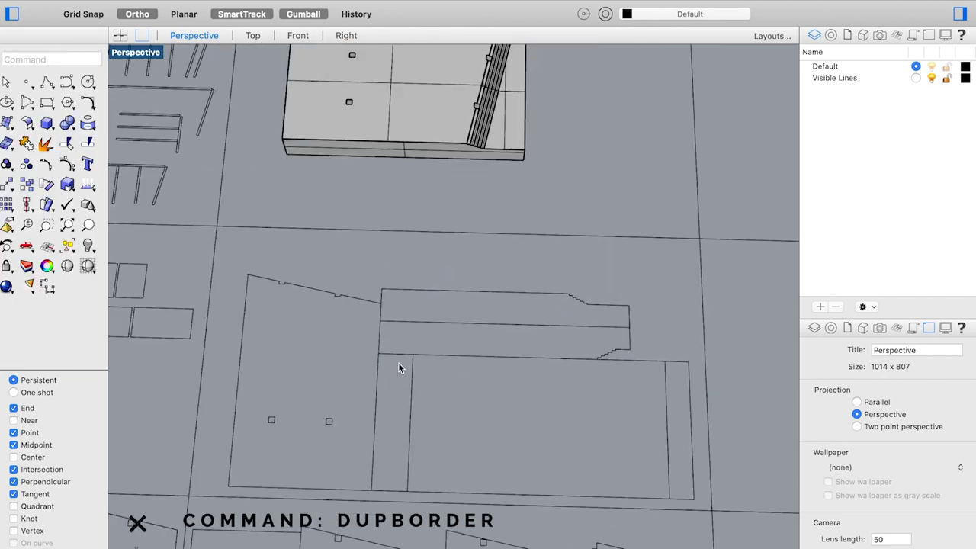
click(398, 362)
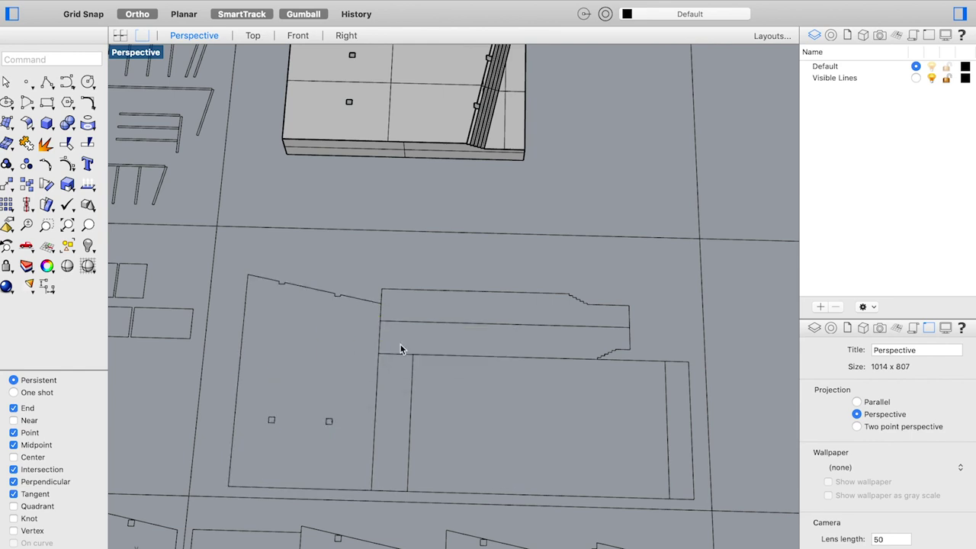
click(403, 338)
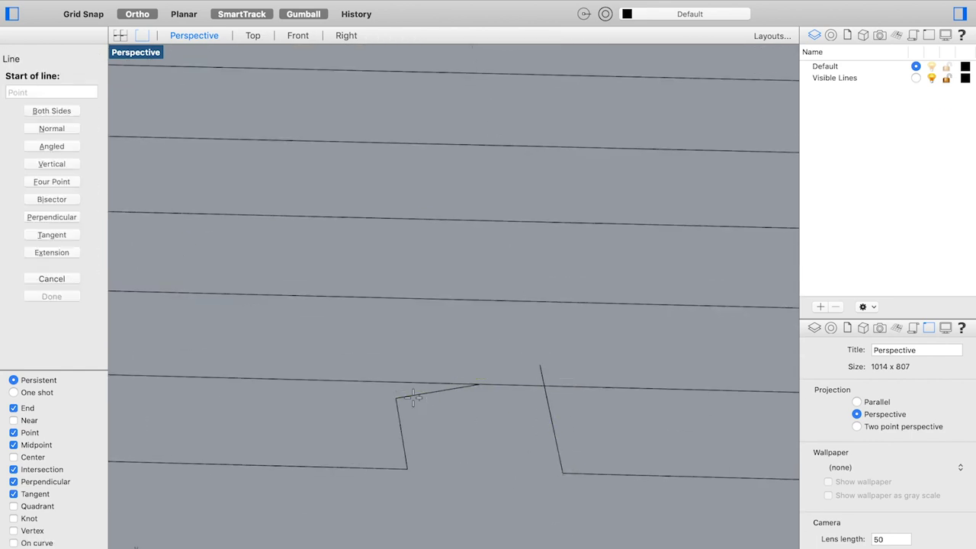
Step: Close the open edge of the column notch in the stair tread outline with a line
click(541, 371)
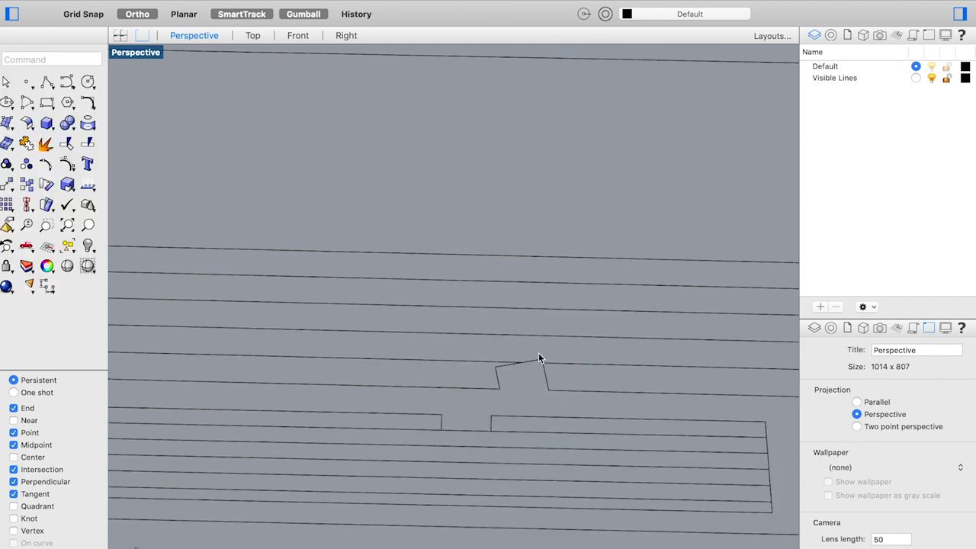
scroll(539, 358, down, 3)
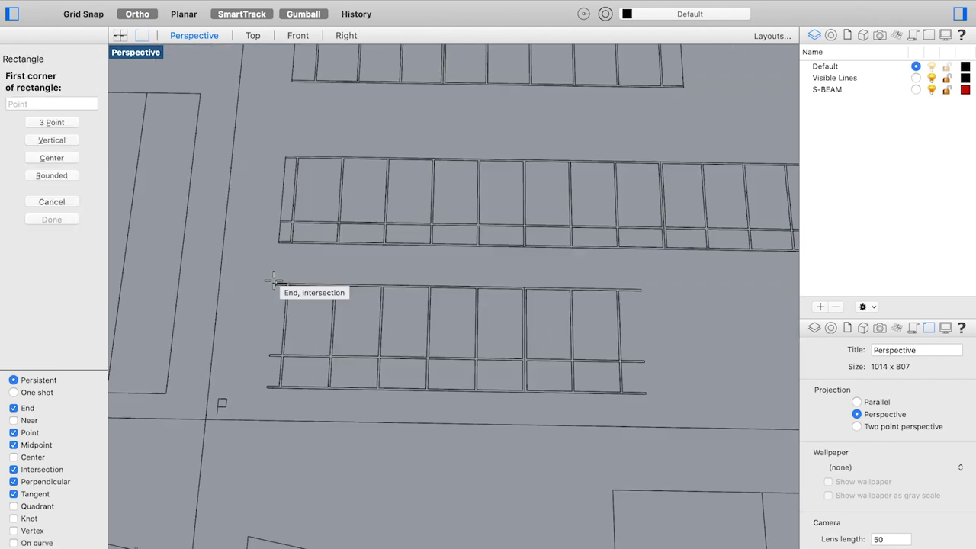
Step: Outline the beam grids with rectangles and move the three two-part rectangles onto the empty sheet beside the stepped outlines
click(273, 282)
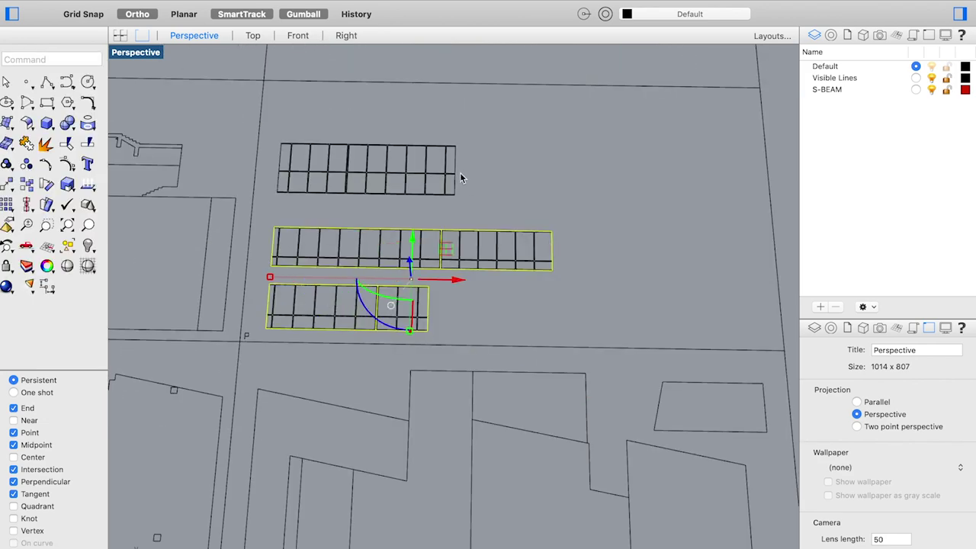
drag(436, 279, 691, 231)
drag(562, 314, 278, 138)
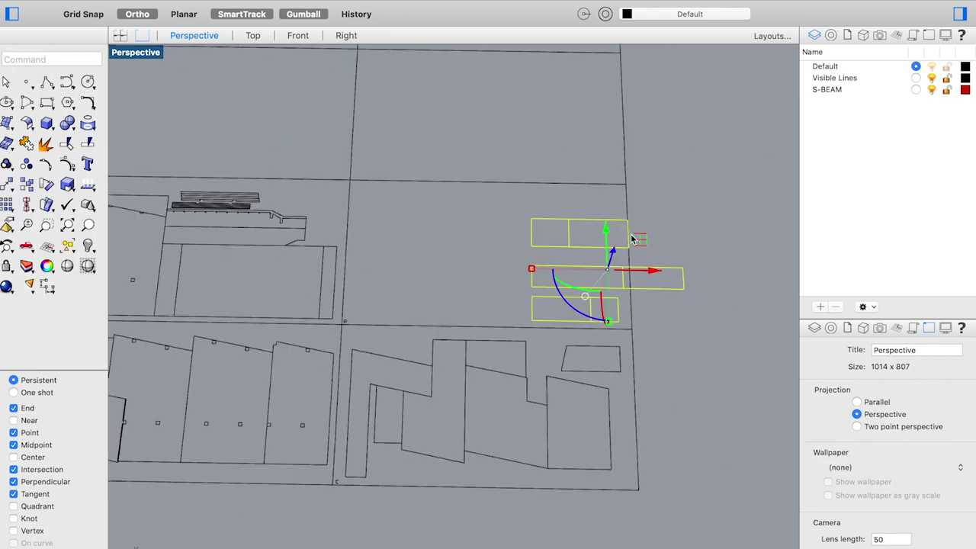
drag(630, 239, 462, 207)
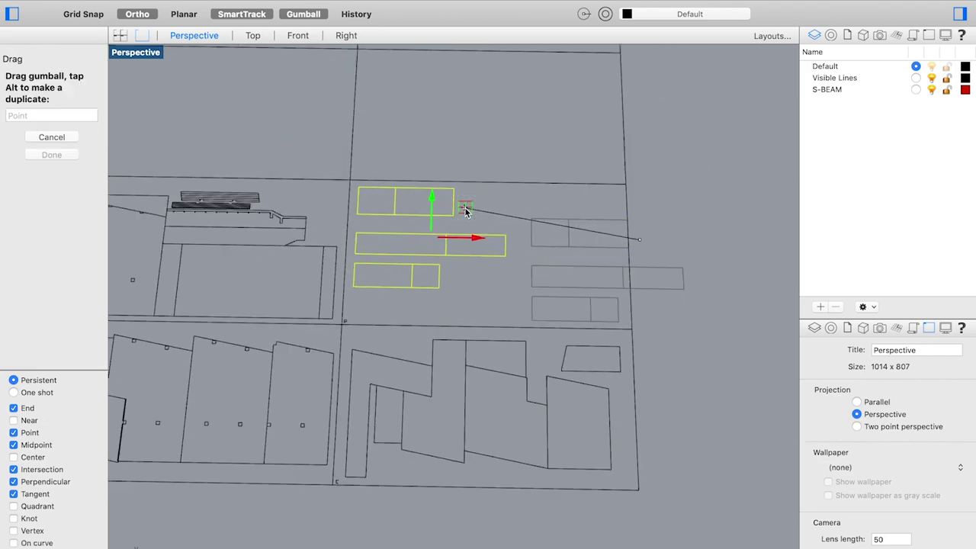
Step: Move the middle and lower two-part rectangles up so all three stack flush against each other
text(mo)
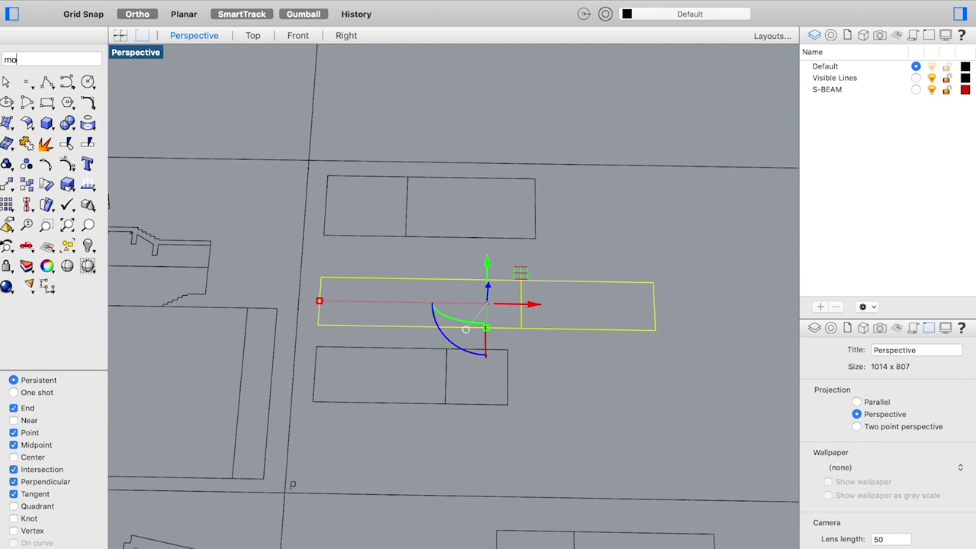
key(Return)
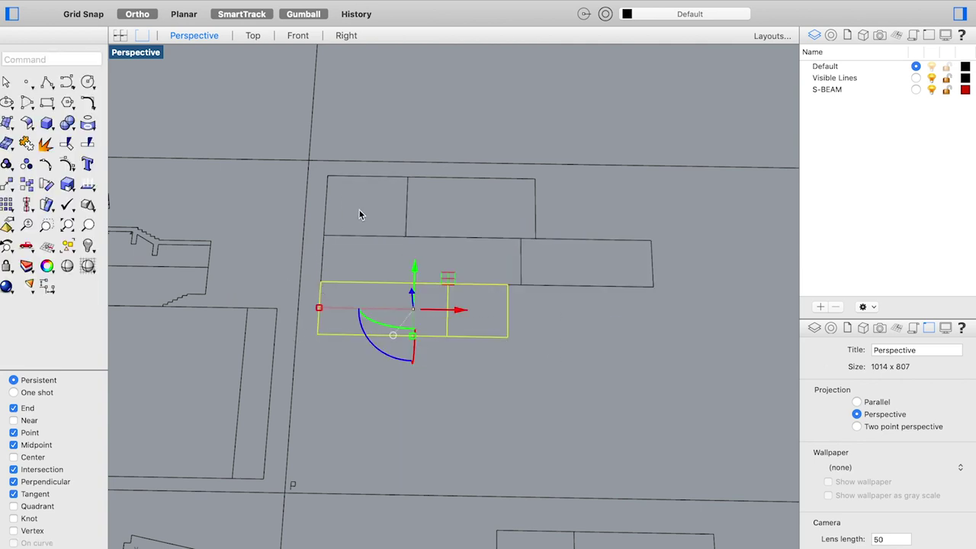
Step: Export the six nested cutting sheets as the AutoCAD drawing CAPSULE HOTEL LCF FINAL.dwg in the FINAL folder
scroll(560, 320, down, 10)
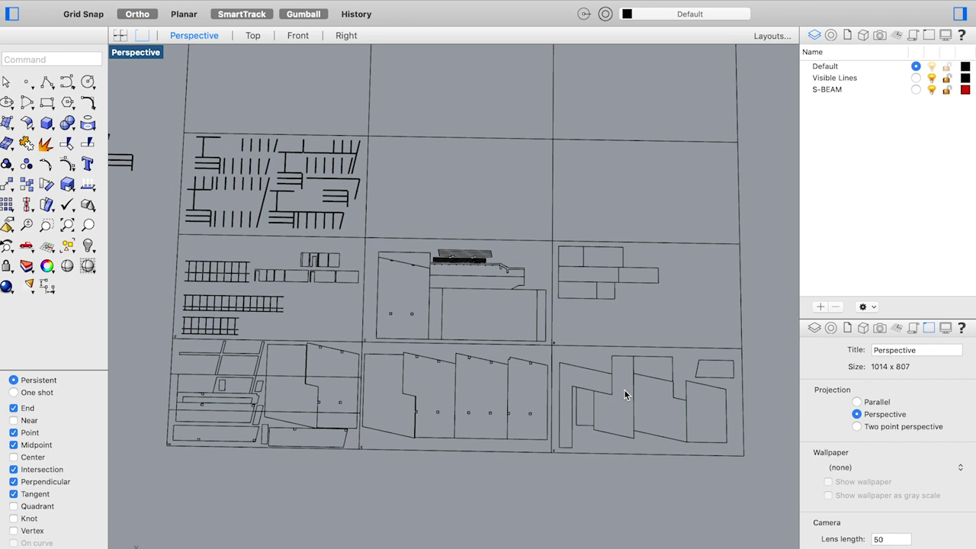
scroll(458, 427, down, 5)
scroll(228, 336, up, 5)
drag(133, 308, 744, 530)
click(105, 7)
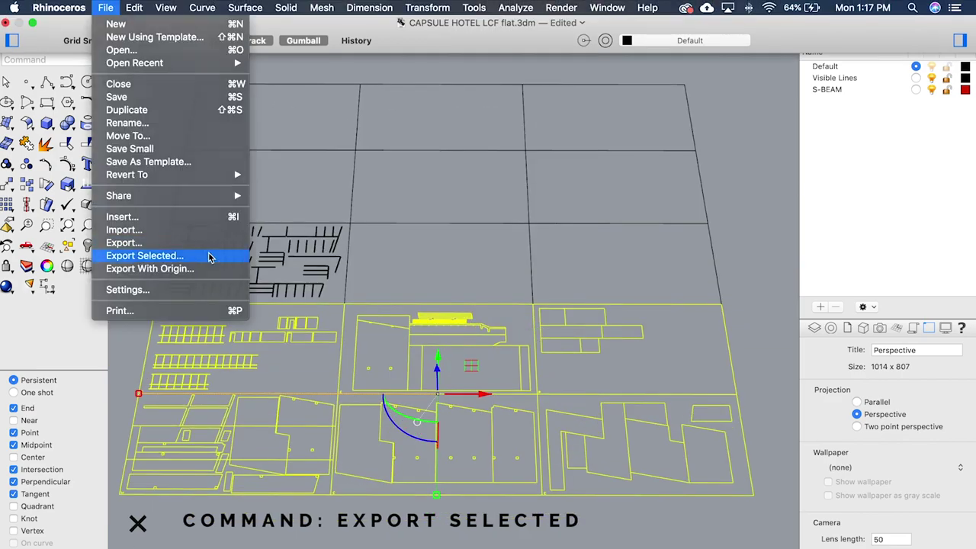
click(210, 258)
click(514, 205)
click(473, 248)
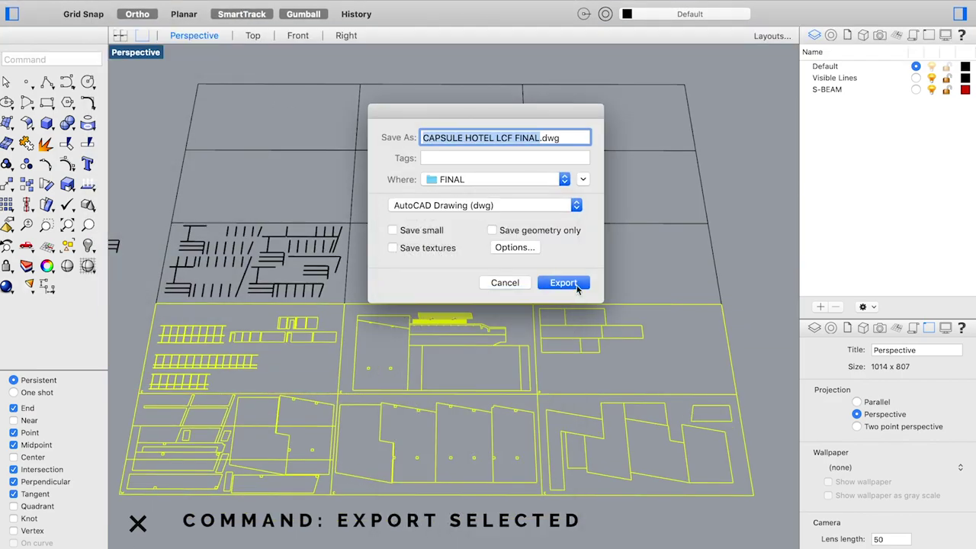
click(564, 282)
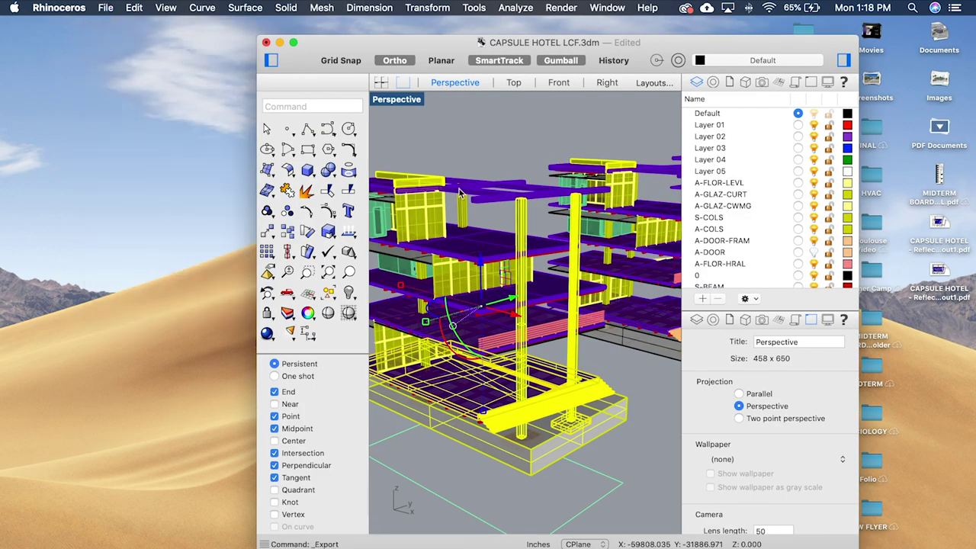
Step: Open CAPSULE HOTEL LCF FINAL.dwg from the desktop's FINAL folder in AutoCAD, continuing past the missing NLS files alert
click(874, 127)
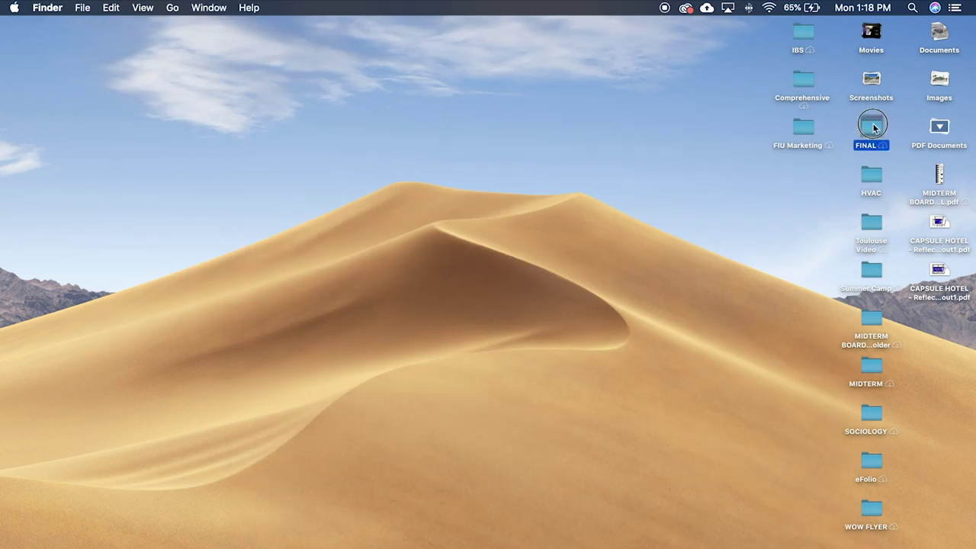
double_click(873, 126)
click(381, 209)
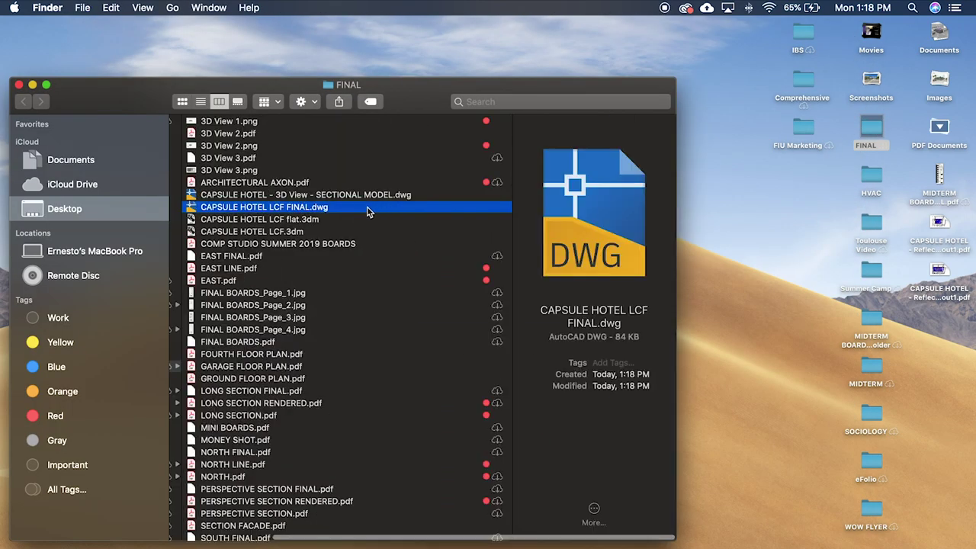
key(super+o)
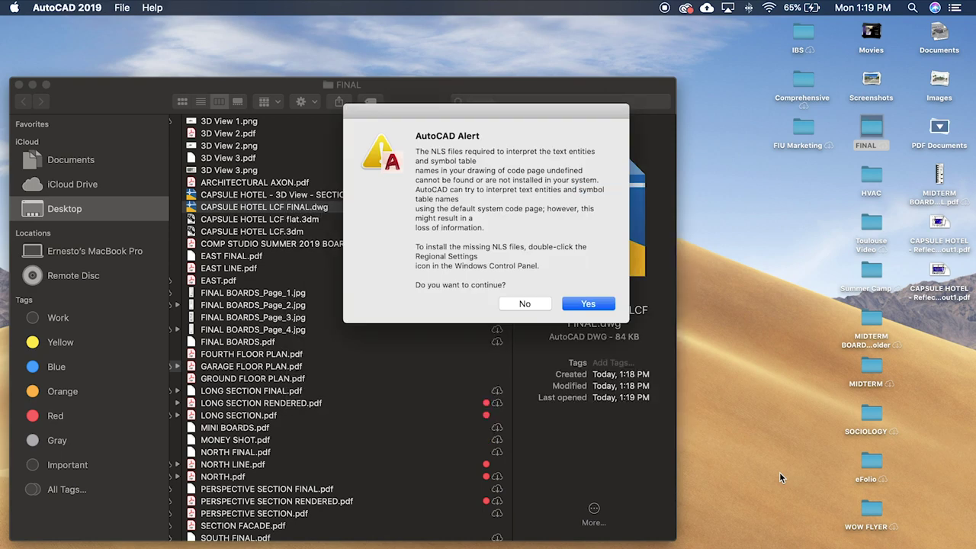
key(Return)
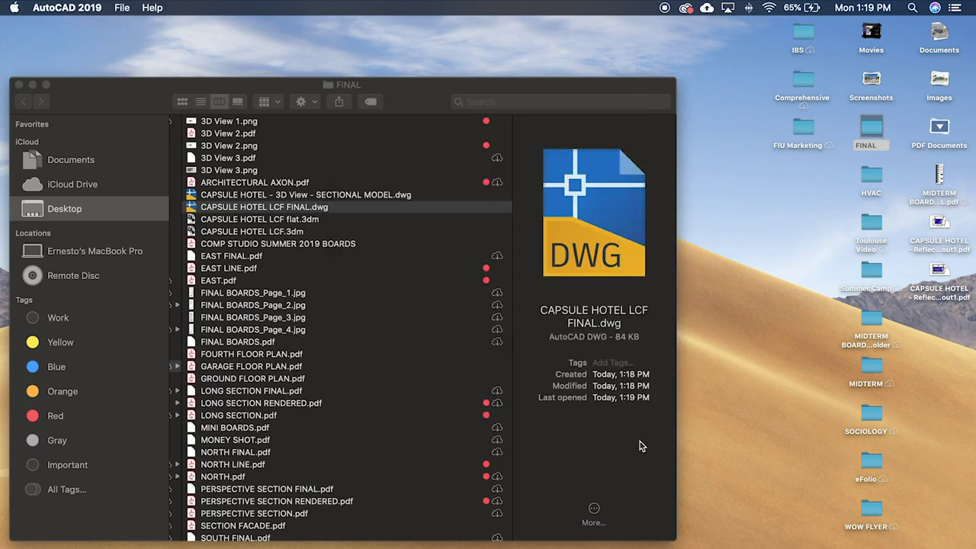
click(577, 306)
click(461, 206)
click(428, 194)
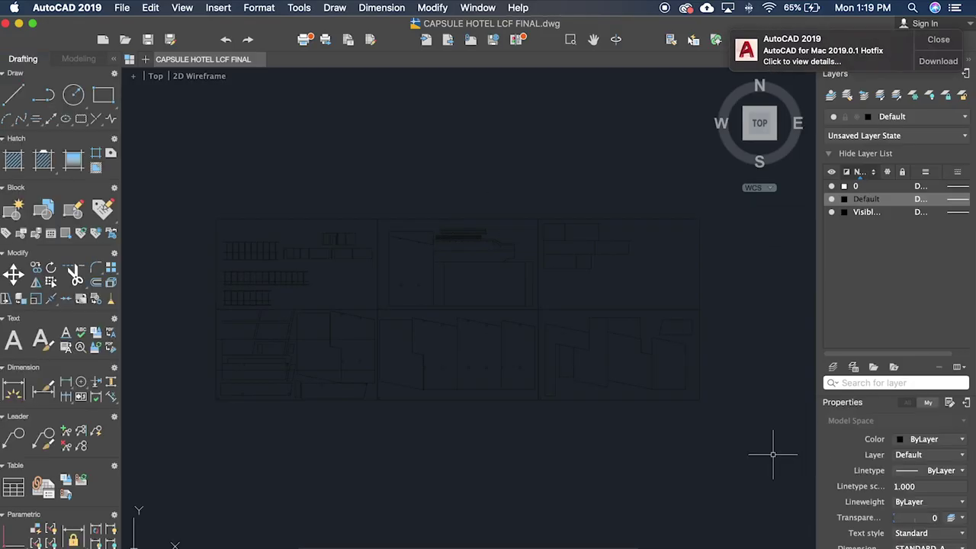
Step: Move all geometry of the drawing to layer 0 and clear the selection
drag(794, 475, 152, 168)
right_click(208, 187)
key(Escape)
key(Escape)
Step: Set up two new layers, Layer1 coloured red and Layer2 coloured blue, and widen the layer list
click(844, 199)
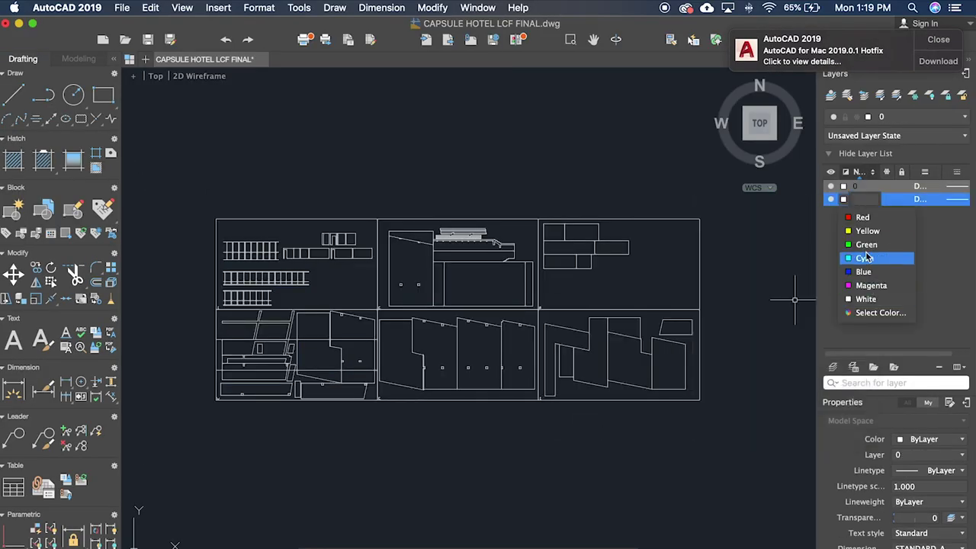
click(864, 259)
click(844, 216)
click(879, 312)
right_click(877, 212)
drag(818, 228, 700, 234)
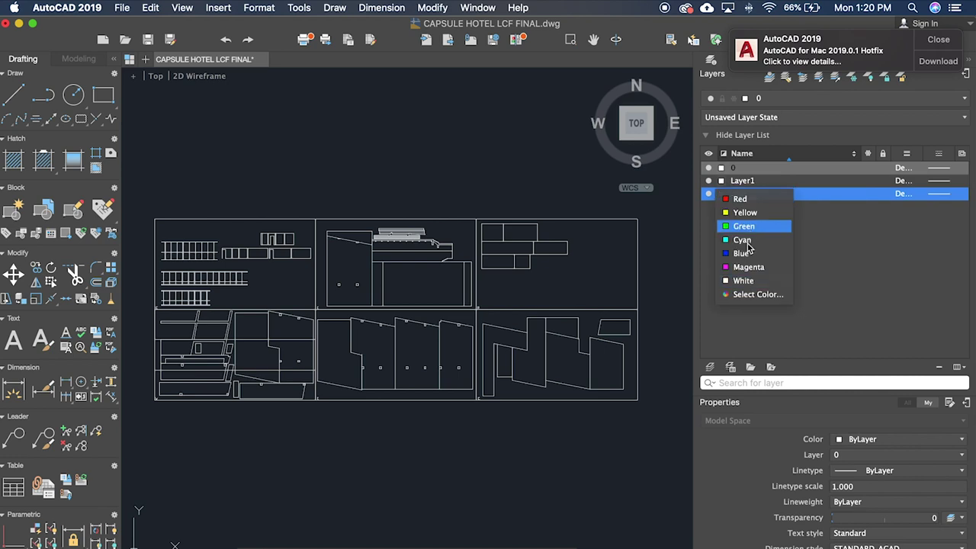
click(744, 251)
Step: Select all the nested part outlines inside the six sheet frames and assign them to Layer1
click(147, 198)
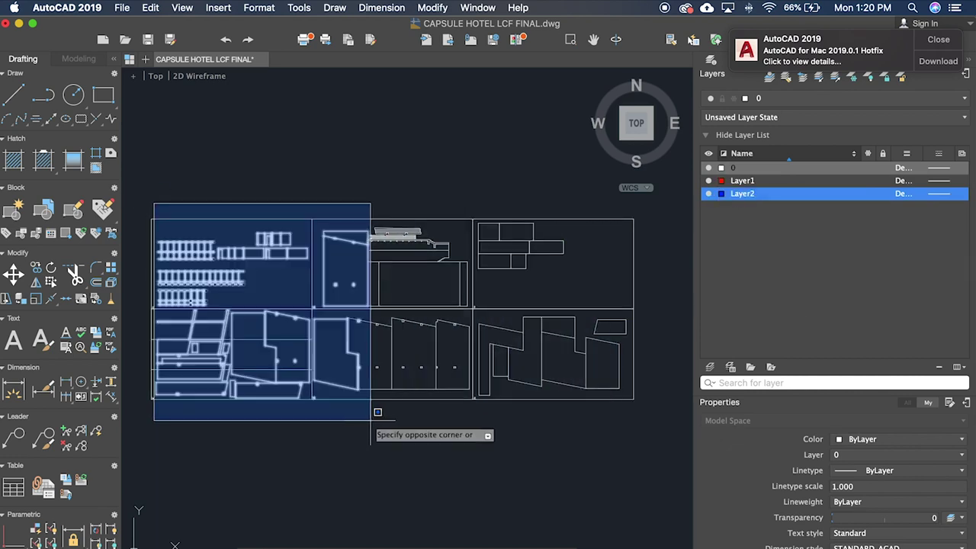
click(470, 420)
click(636, 395)
click(468, 211)
click(475, 210)
click(636, 380)
right_click(358, 166)
click(427, 216)
Step: Move the I-shaped beam section by its lower corner into position along the slab line of the lower stepped outline
scroll(355, 326, up, 2)
scroll(183, 397, up, 2)
scroll(152, 414, down, 2)
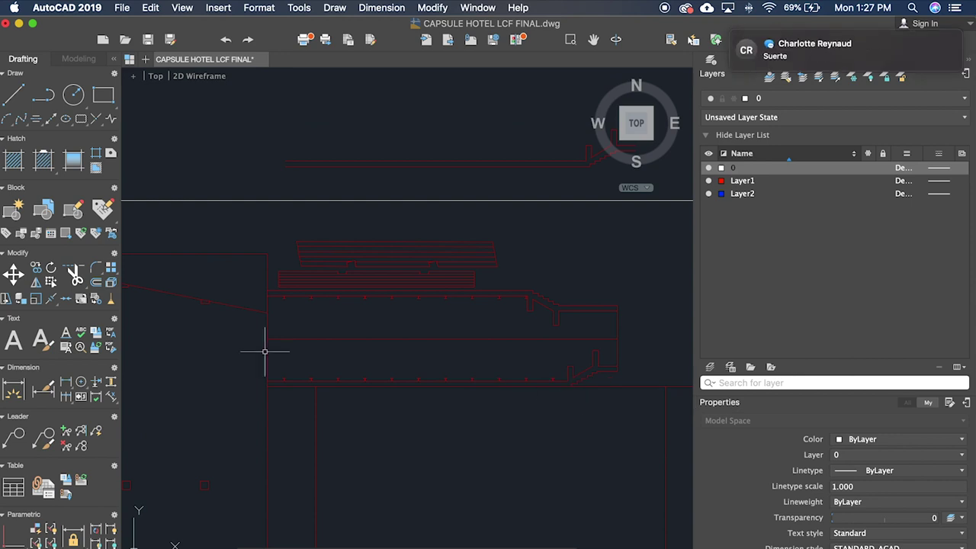
click(568, 385)
scroll(567, 380, up, 1)
text(m)
key(Return)
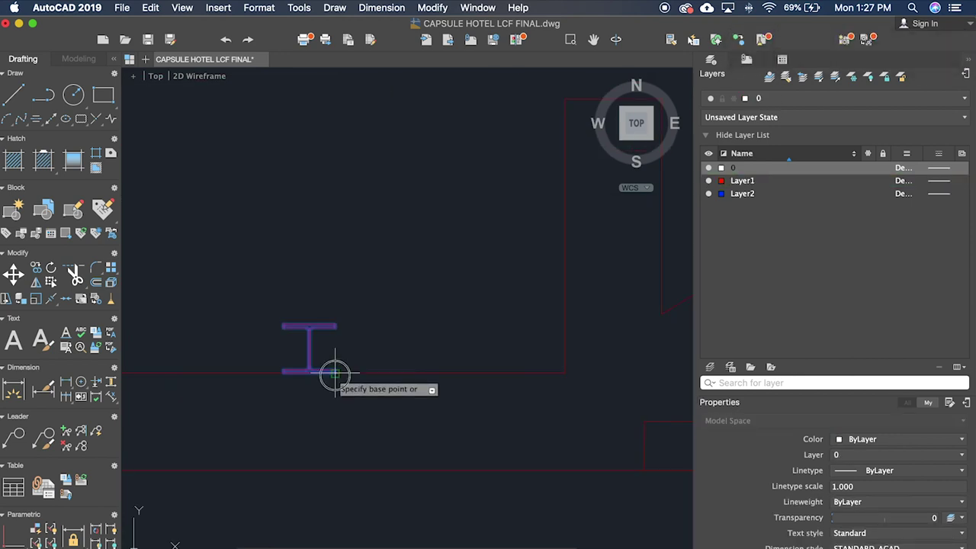
click(259, 365)
scroll(260, 365, up, 3)
click(247, 364)
click(298, 397)
key(Return)
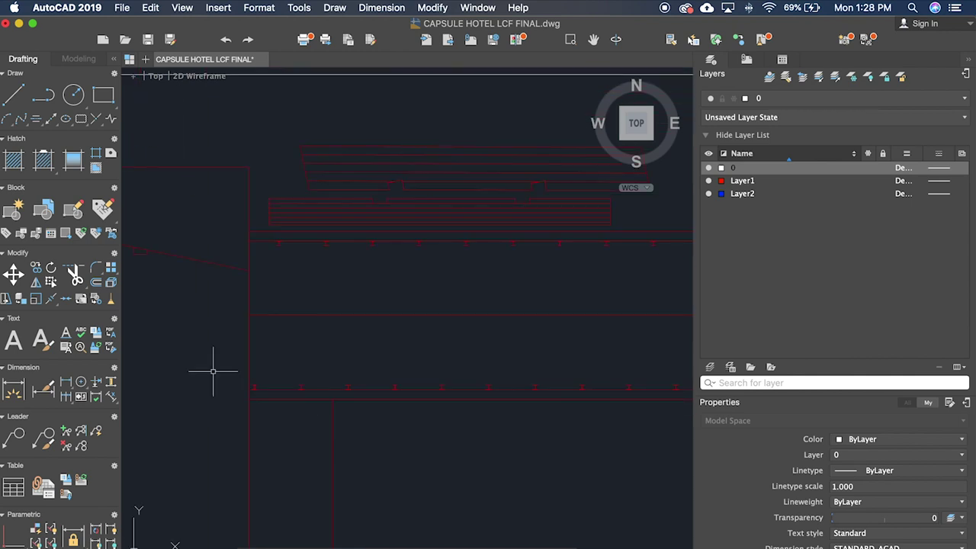
Step: Select the I-shaped beam sections in both stepped outlines and assign them to Layer2
click(401, 377)
click(228, 296)
click(506, 289)
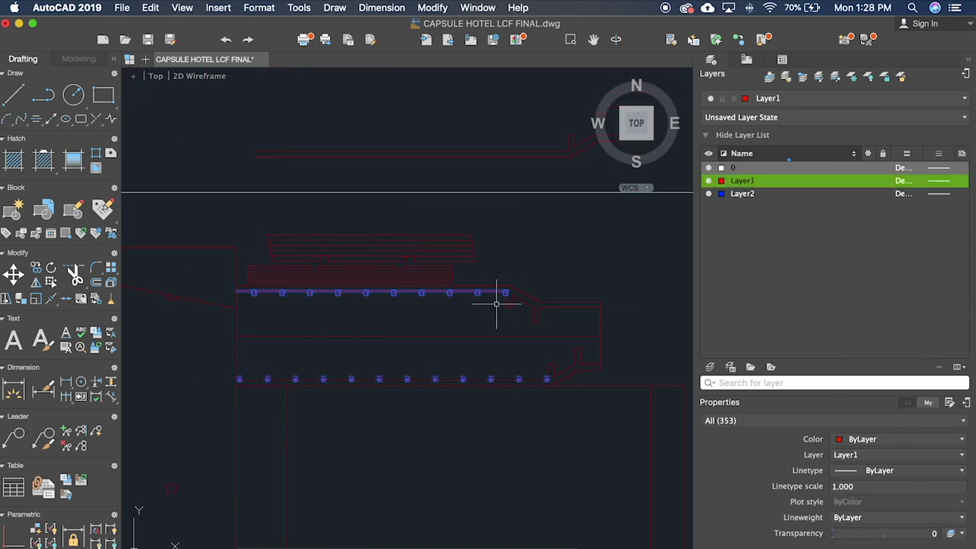
right_click(228, 178)
click(275, 227)
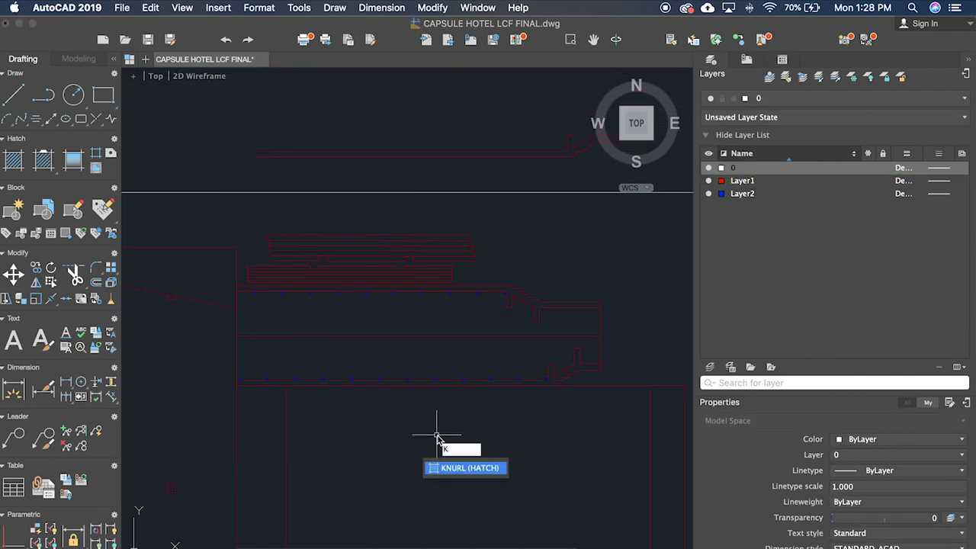
Step: Hatch the slab strips of both stepped outlines and put the lines at their stepped ends on Layer2
key(h)
key(Return)
click(152, 91)
scroll(424, 388, up, 3)
click(158, 216)
scroll(389, 365, down, 3)
key(Escape)
click(547, 303)
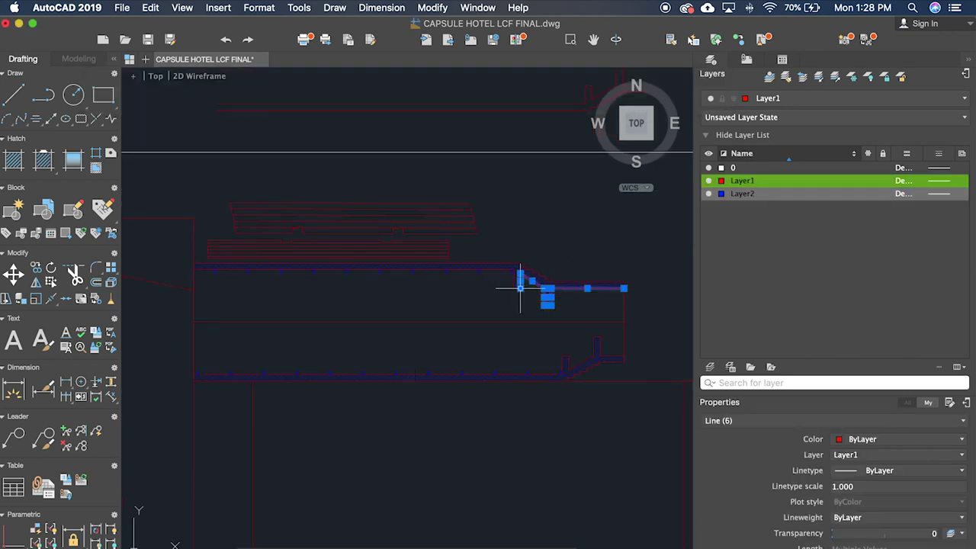
key(Escape)
Step: Delete the spare stepped strip outline lying above the sheets
scroll(567, 421, down, 6)
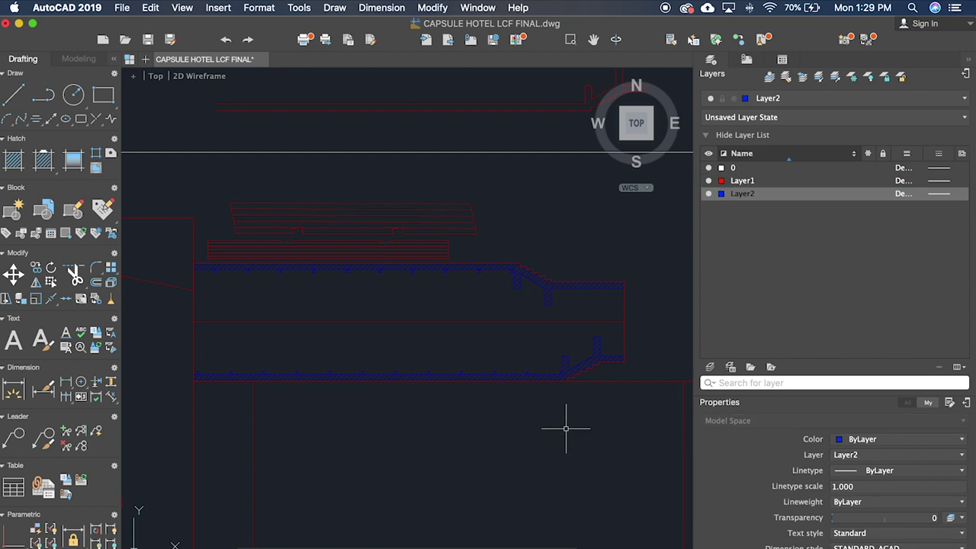
scroll(673, 384, up, 1)
click(323, 272)
click(457, 298)
key(Delete)
Step: Save the finished cutting drawing and close it
scroll(458, 298, down, 3)
scroll(501, 336, up, 2)
click(122, 8)
click(145, 146)
key(super+w)
Step: Select the saved CAPSULE HOTEL LCF FINAL.dwg in the FINAL folder and open the FIU Mail inbox in Safari
click(265, 208)
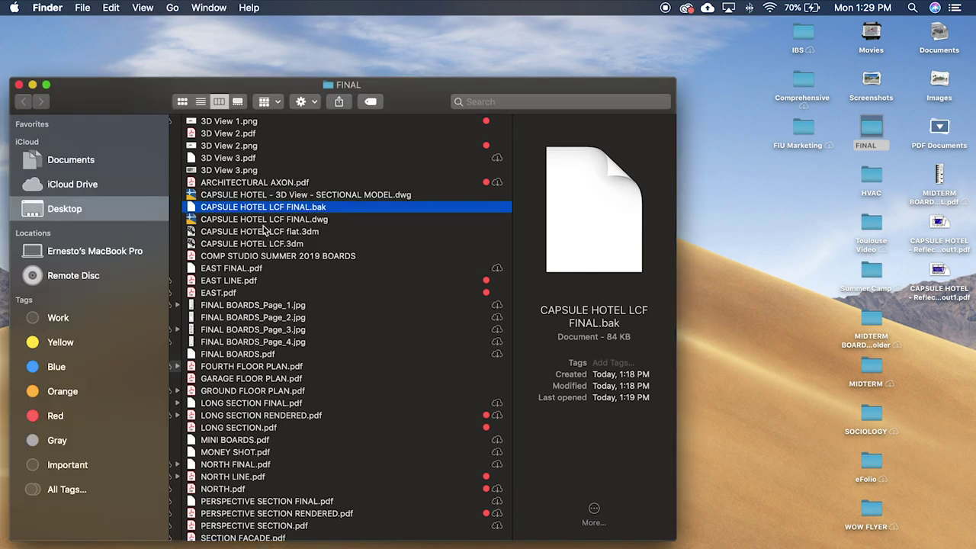
key(Down)
text(E)
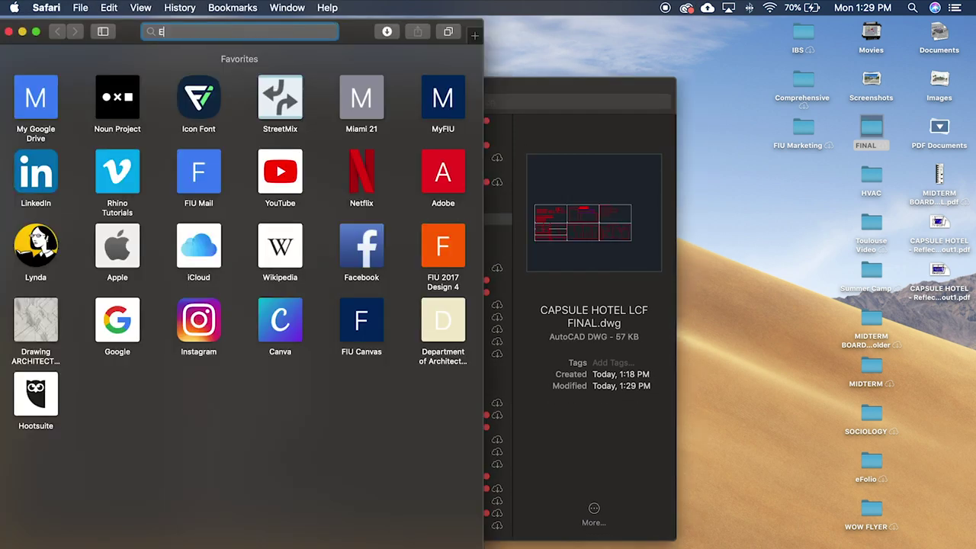
click(200, 175)
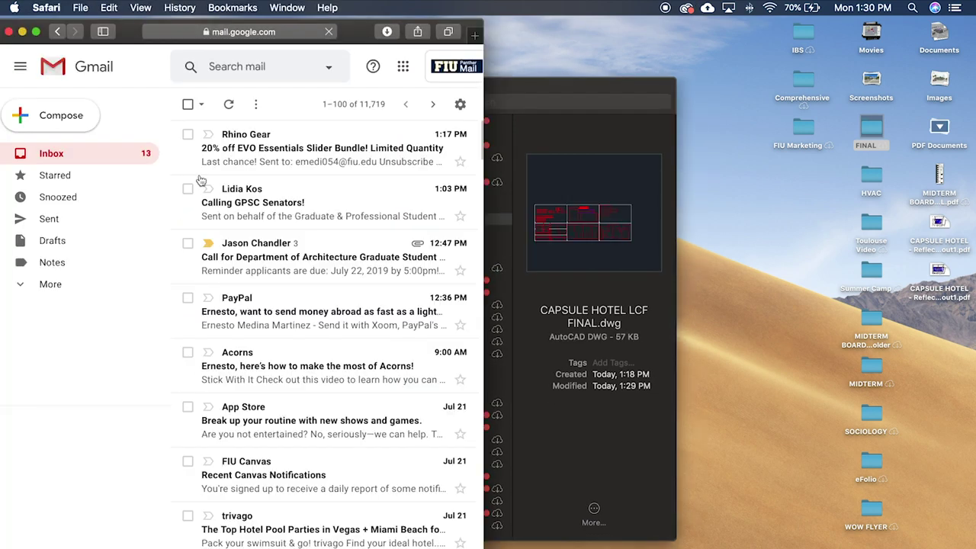